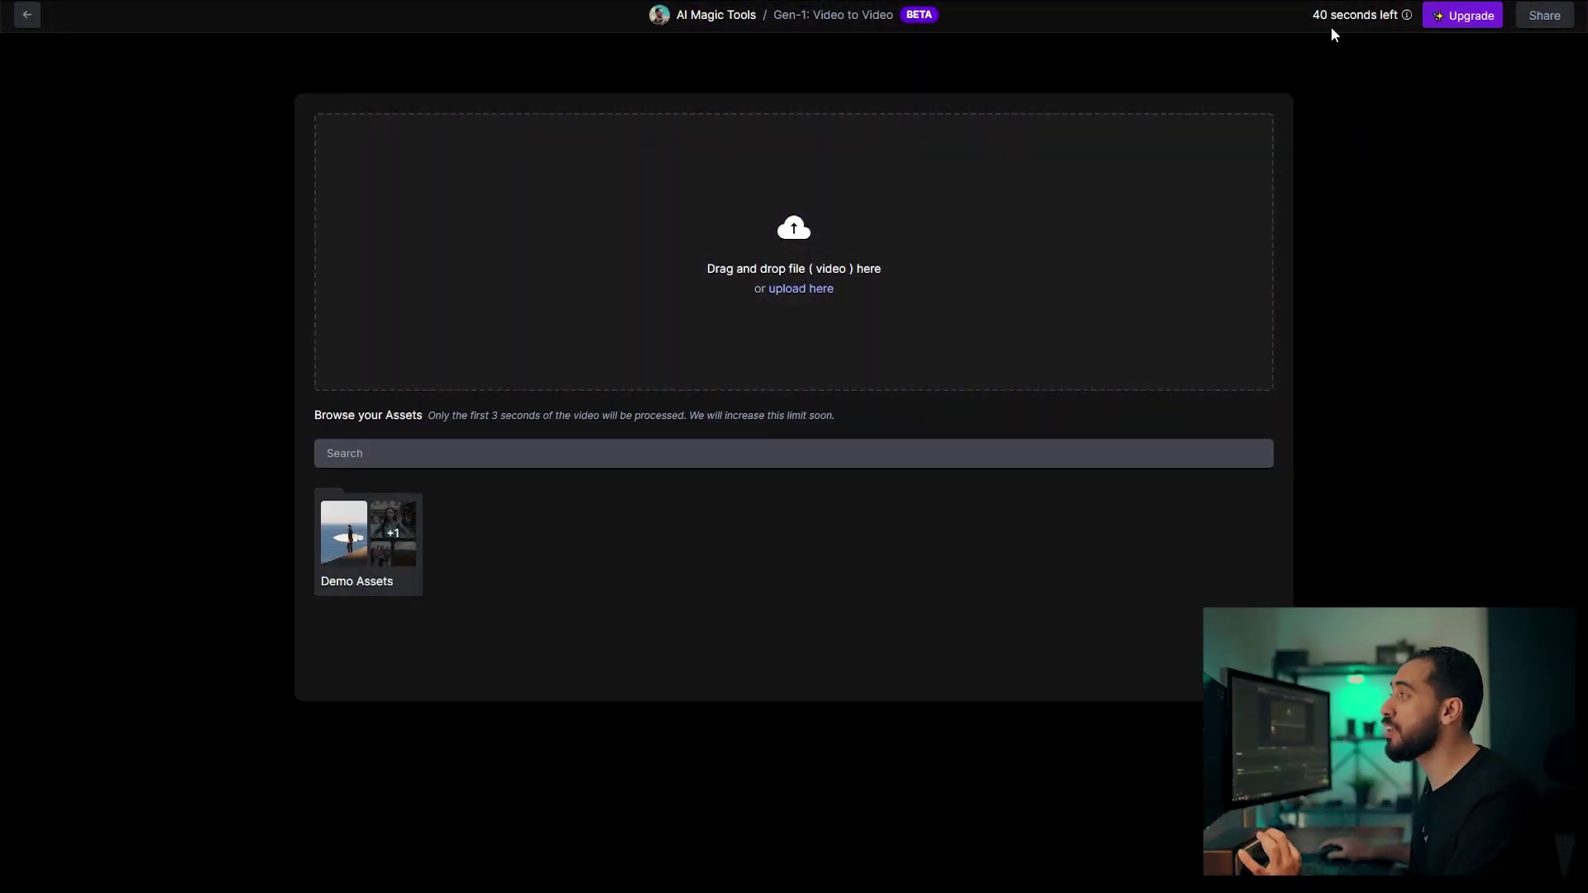
Upload 2.mp4 as the source video and play it in the preview.
mouse_move(1339, 22)
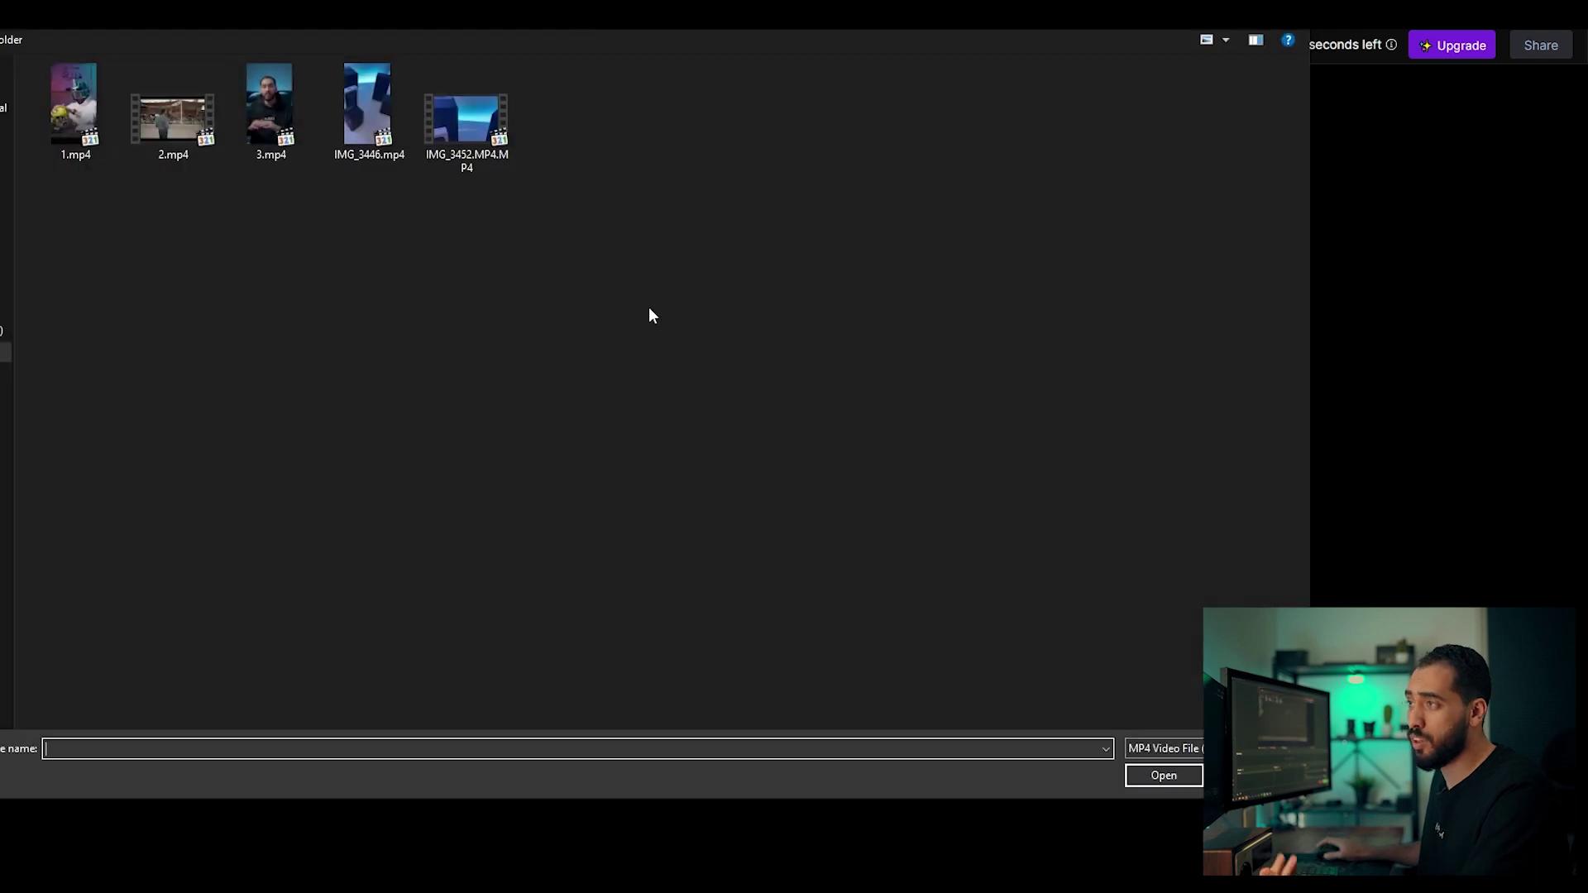
left_click(192, 146)
left_click(1162, 776)
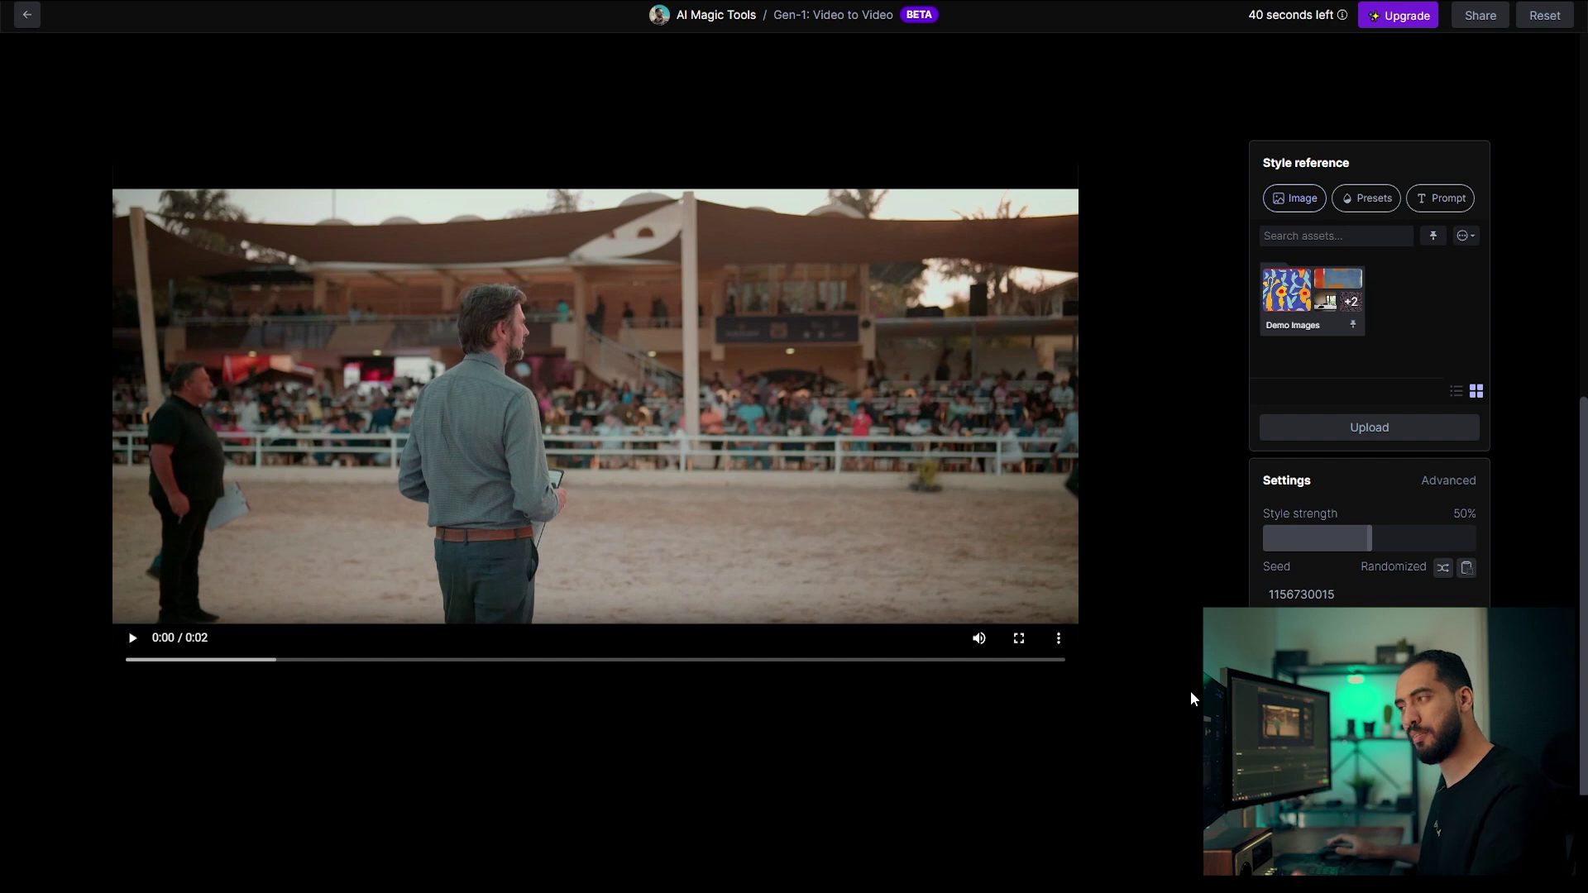
left_click(421, 516)
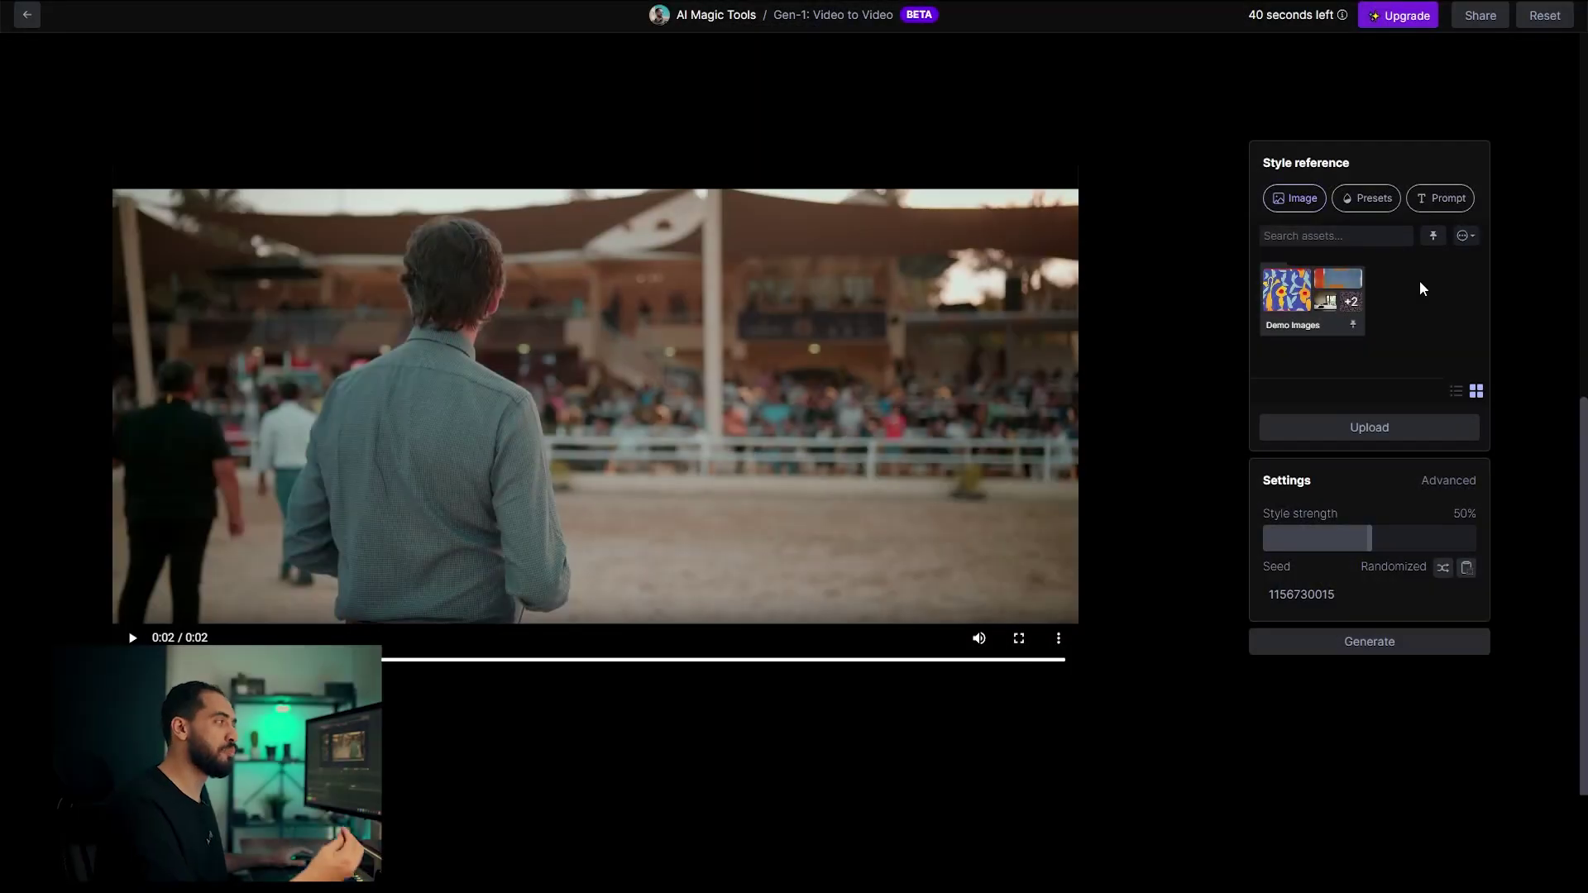
Try the Paper origami and Claymation style presets, and switch to the text prompt option.
left_click(1381, 201)
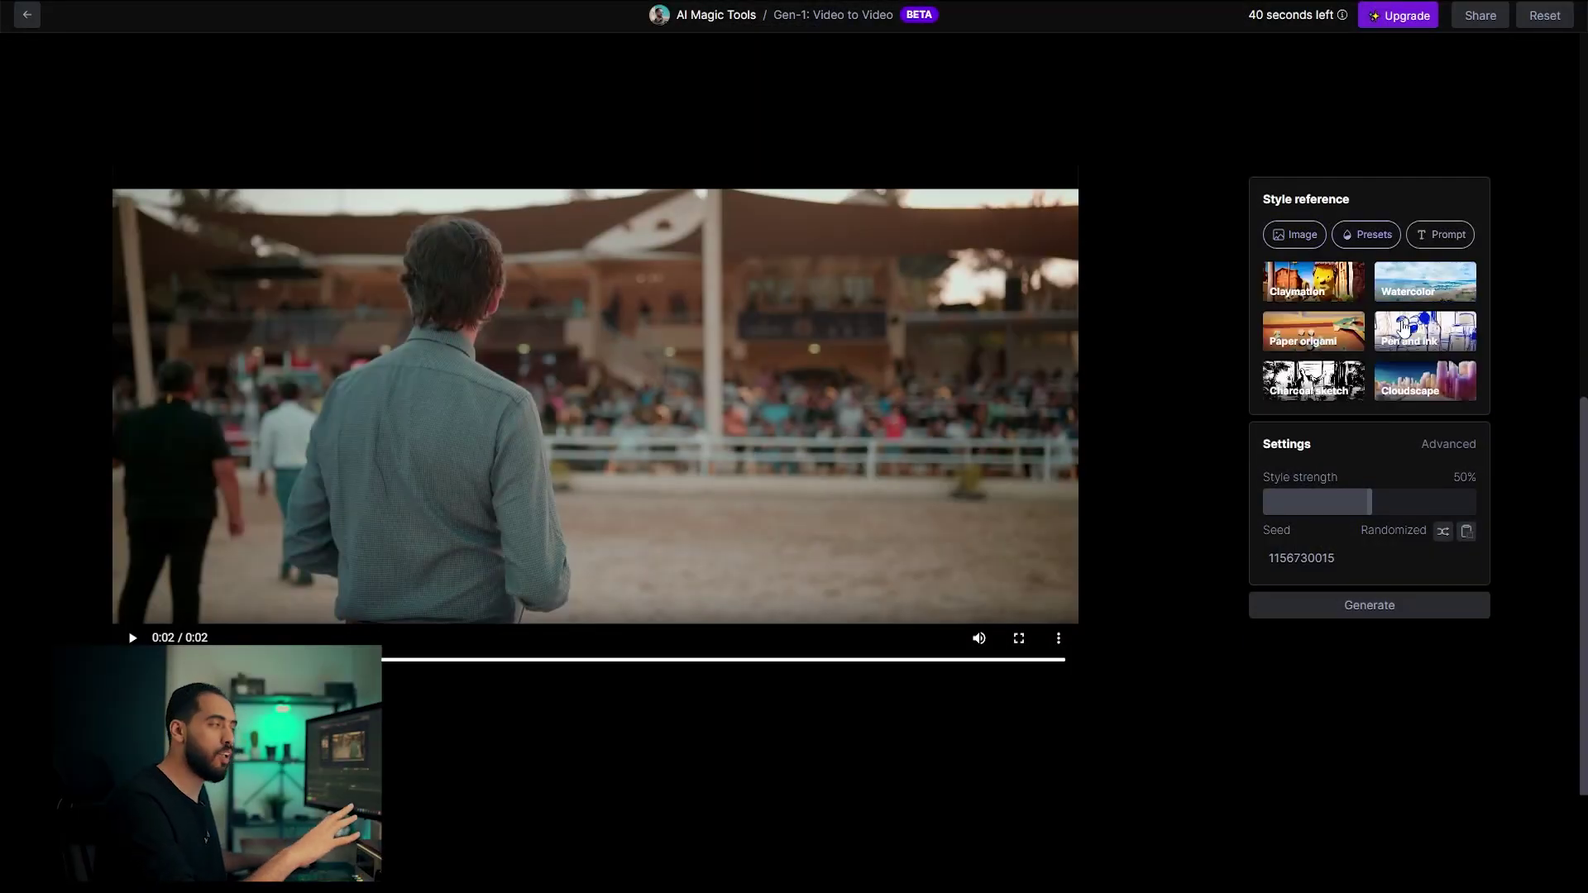
left_click(1331, 331)
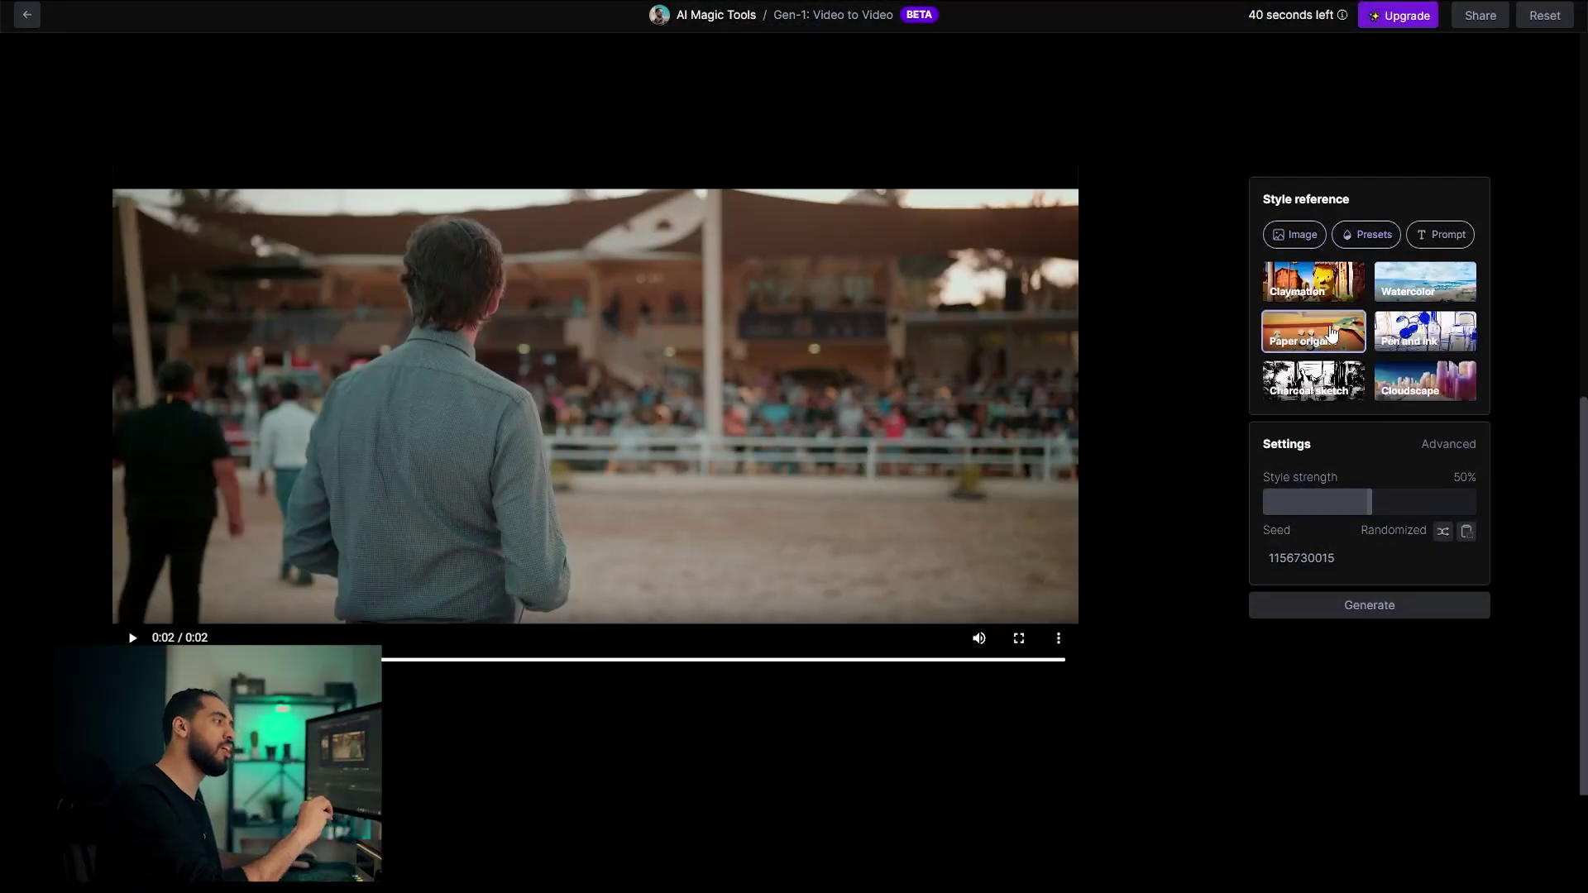
left_click(1334, 299)
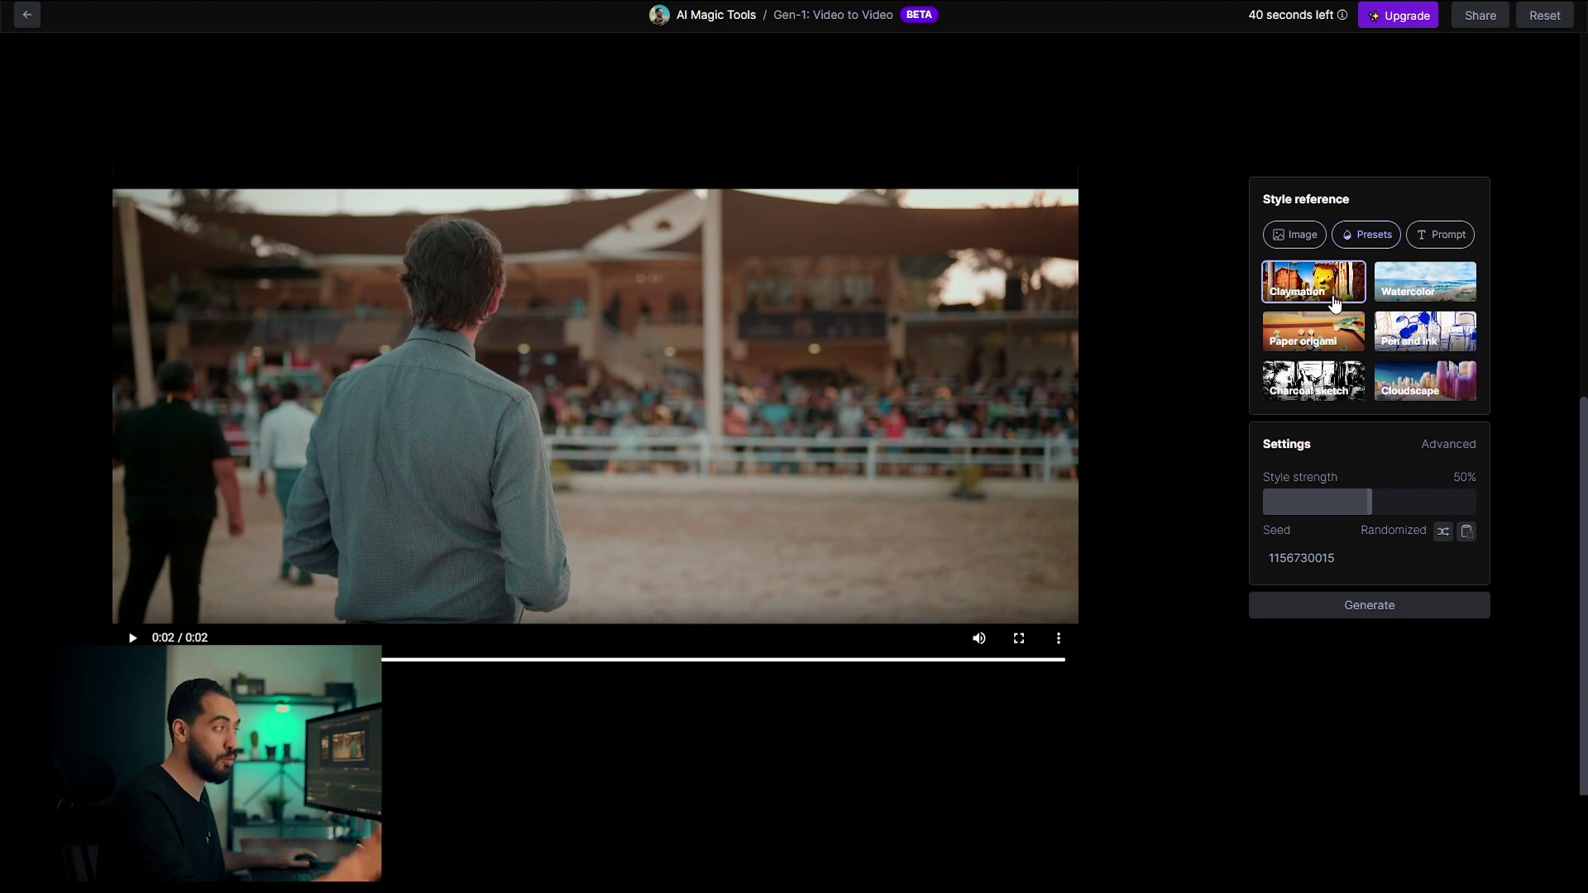
left_click(1447, 238)
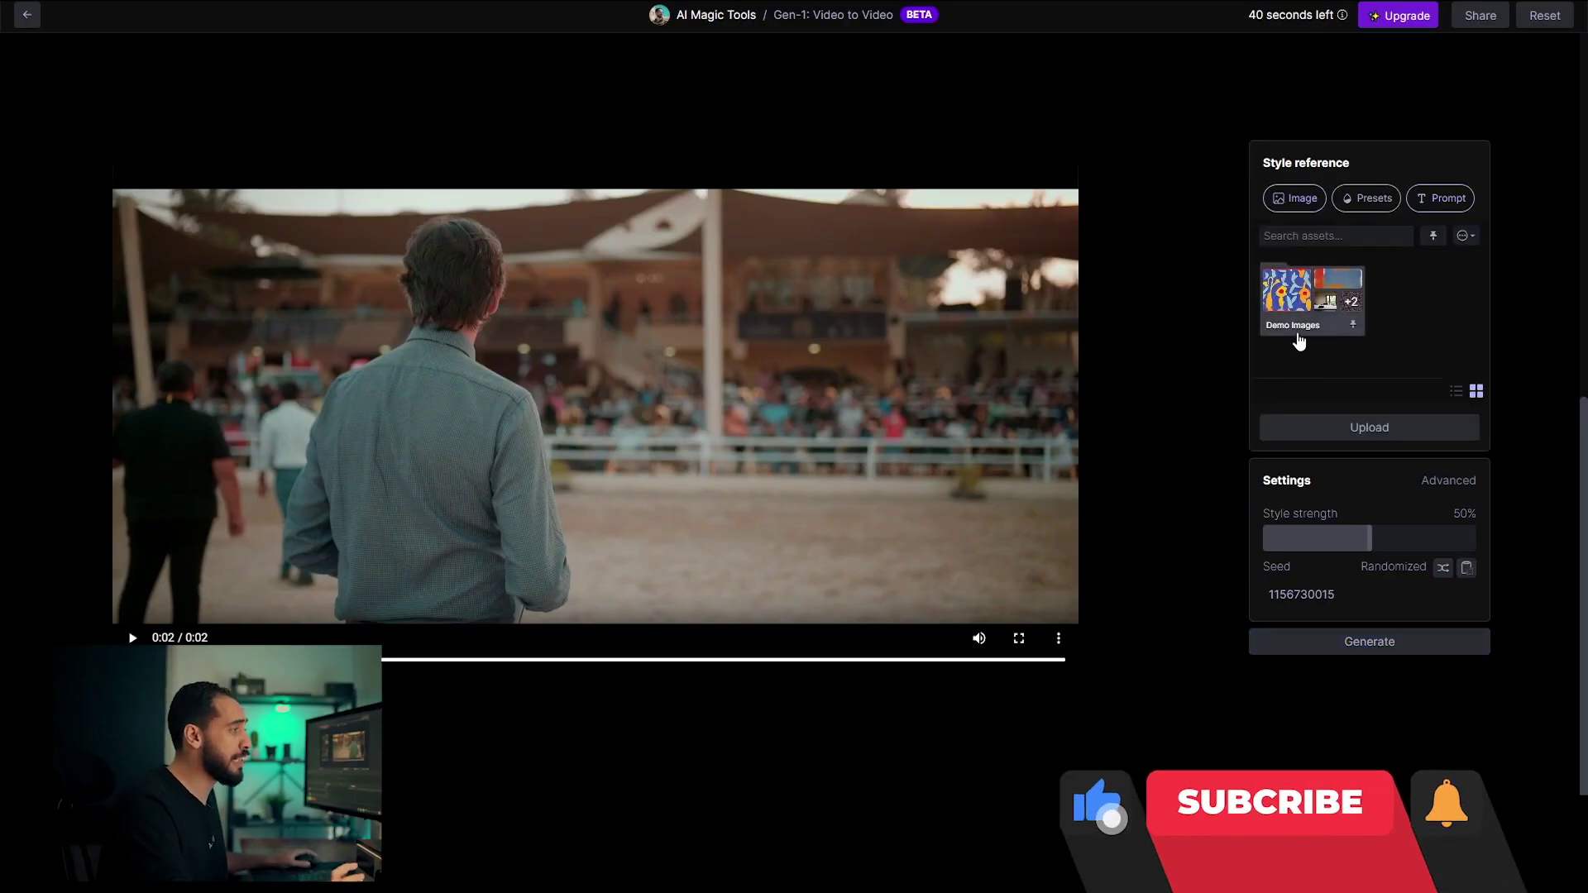
Browse the Demo Images folder and select Cyperpunk.jpg as the style reference.
left_click(1299, 340)
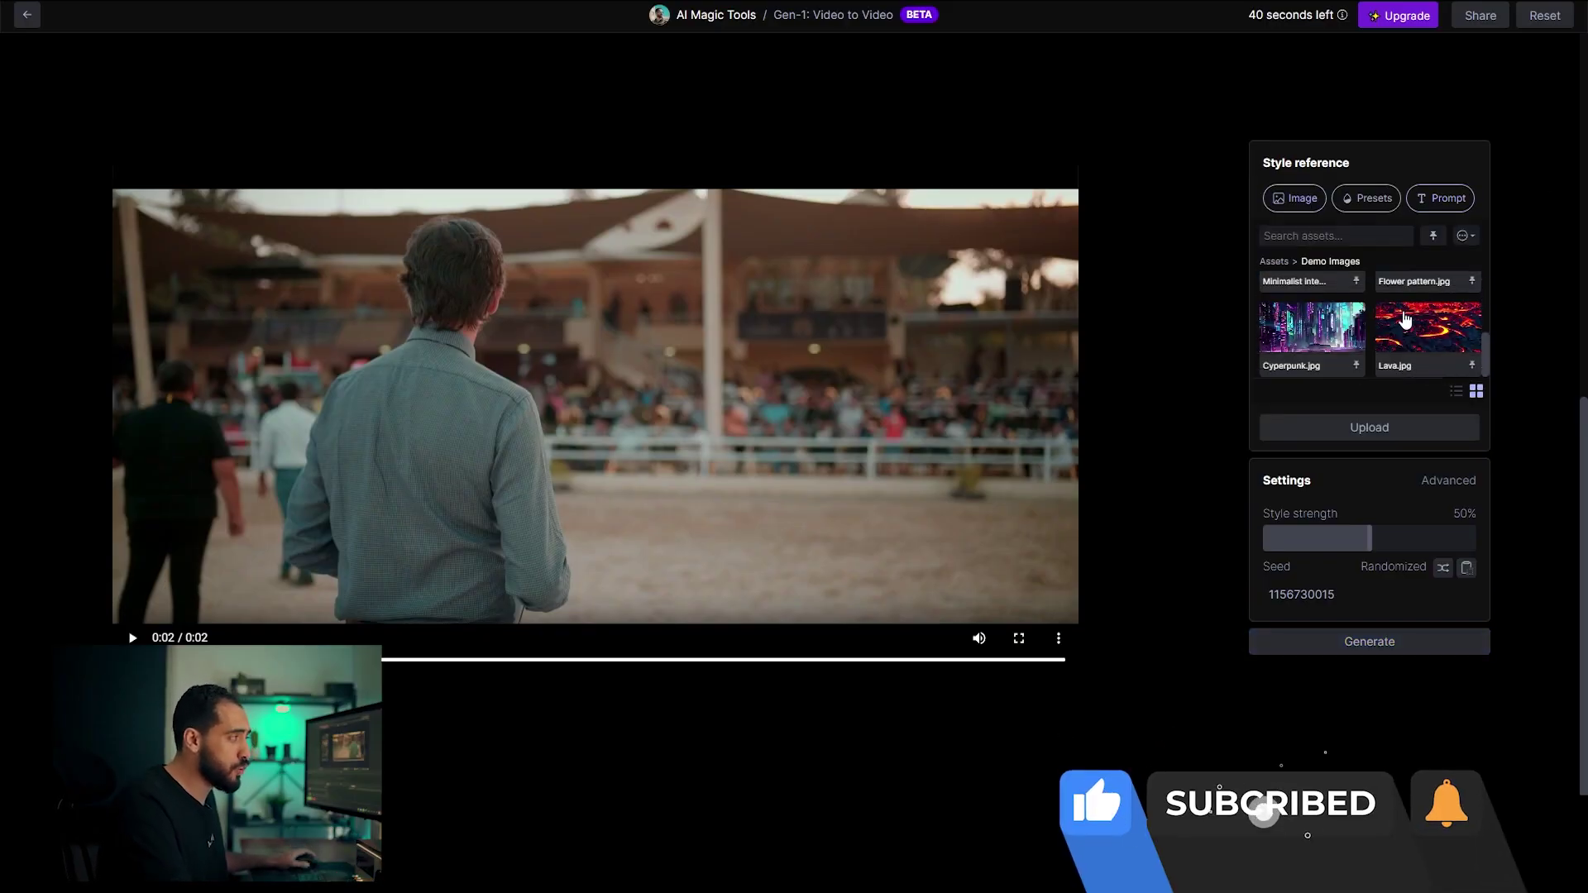
scroll(1389, 330, "up", 5)
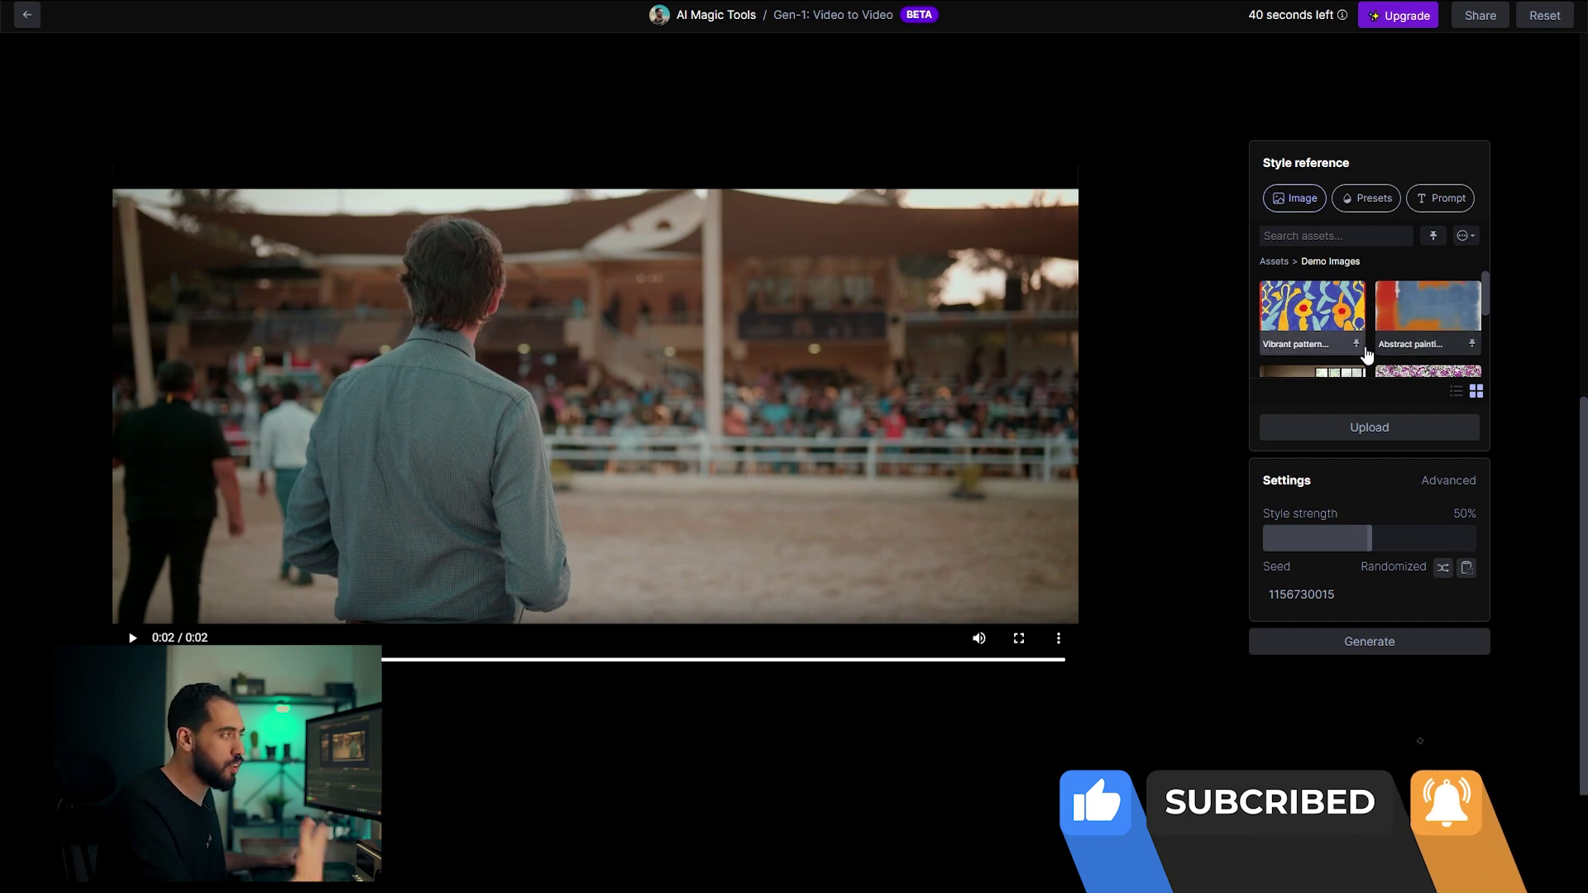
scroll(1372, 347, "down", 5)
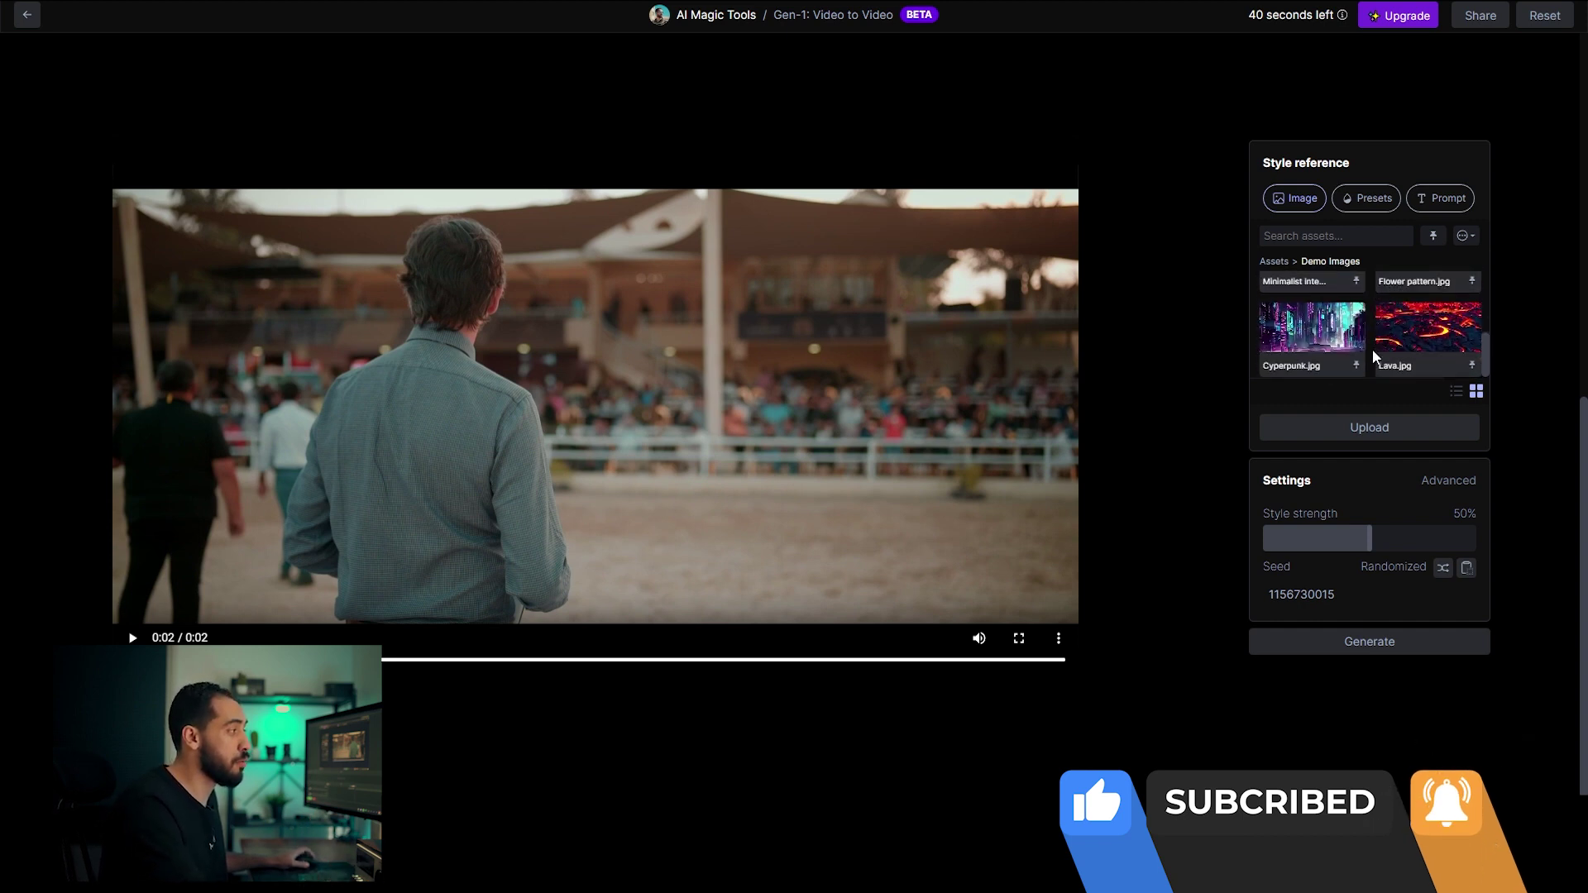
scroll(1368, 352, "up", 6)
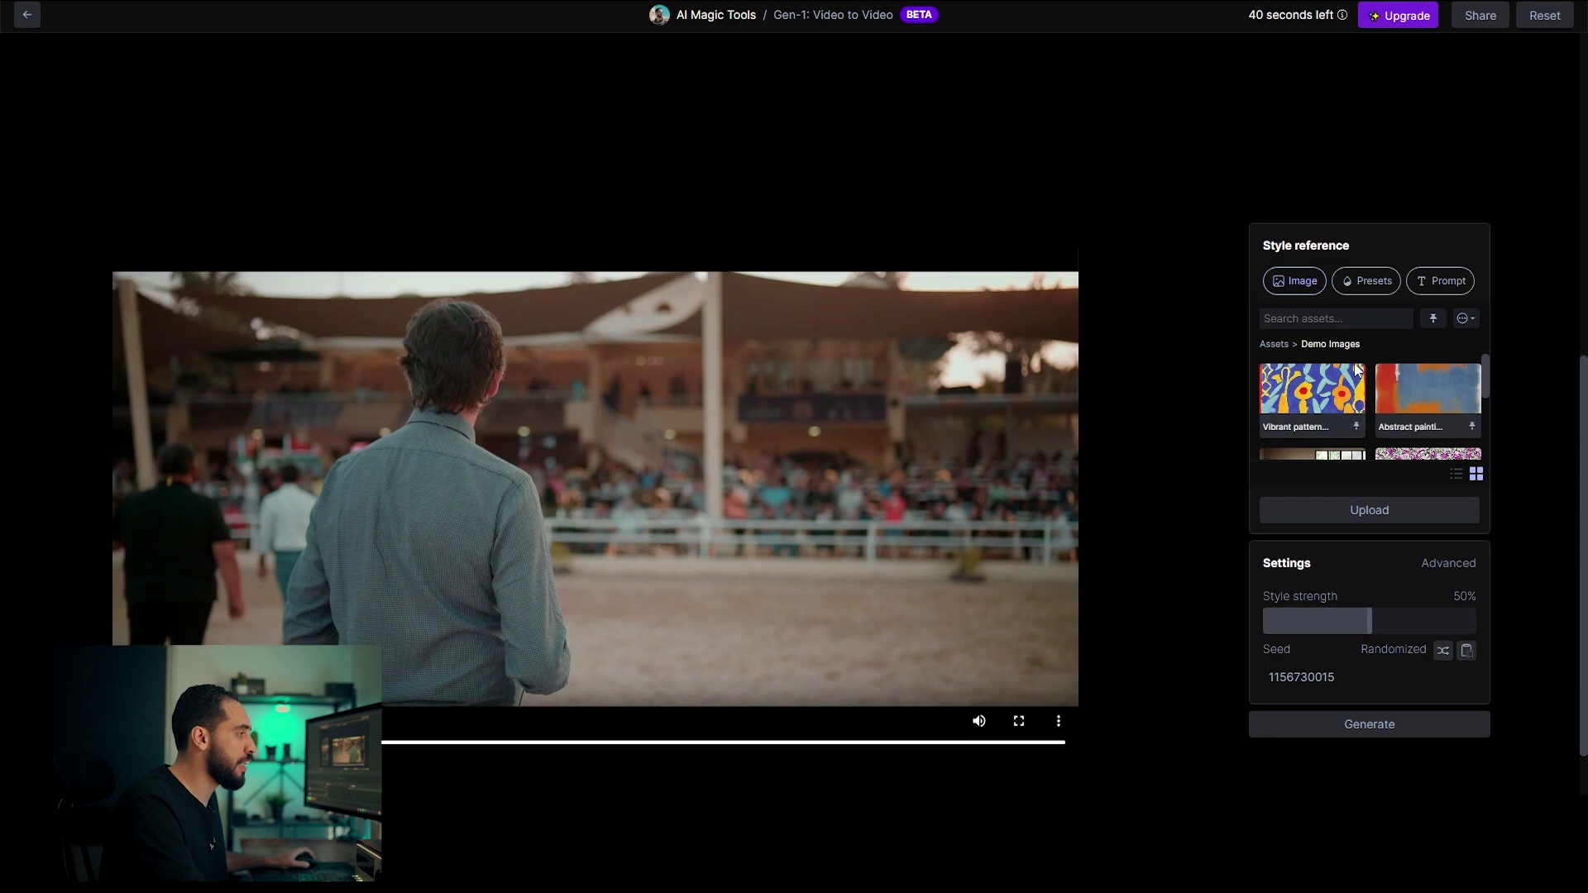
scroll(1364, 372, "down", 5)
left_click(1364, 390)
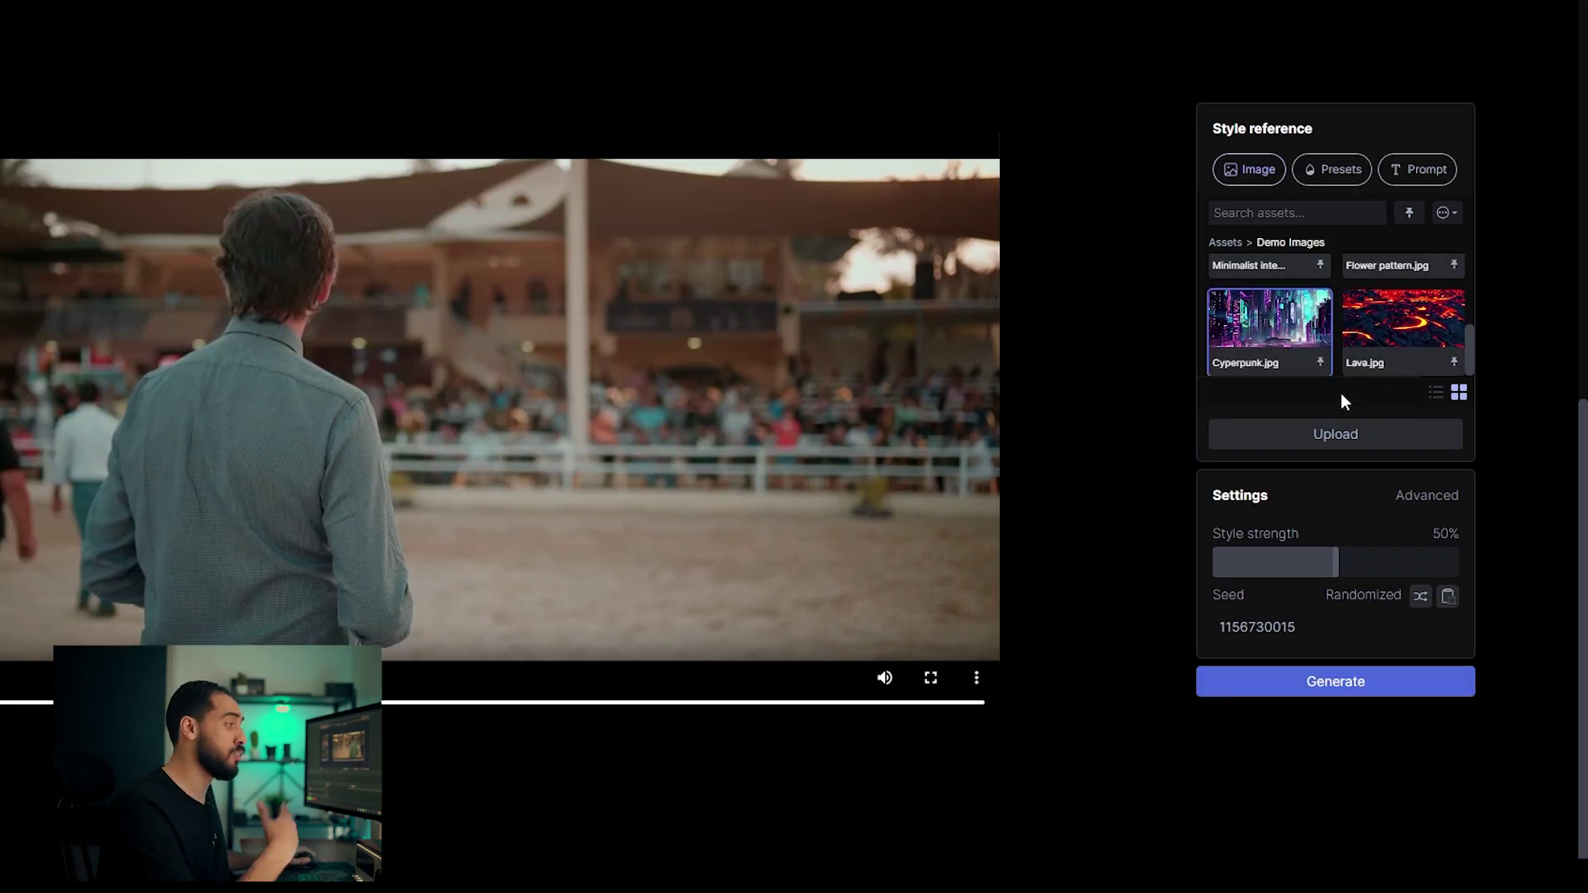
left_click(1341, 438)
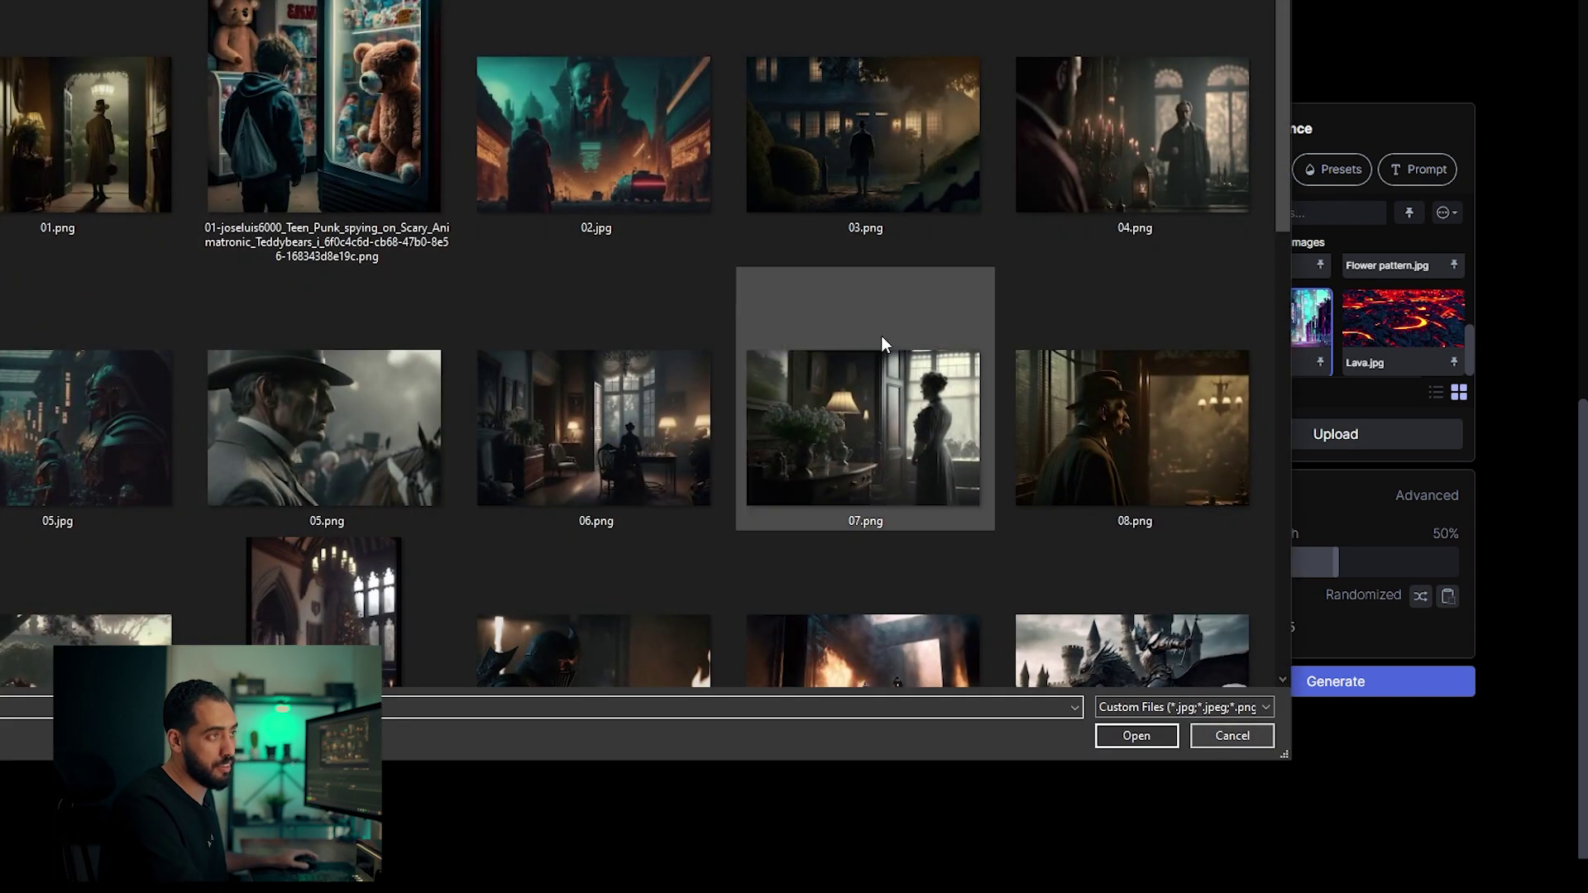
scroll(754, 207, "down", 10)
scroll(579, 359, "up", 6)
scroll(76, 263, "down", 1)
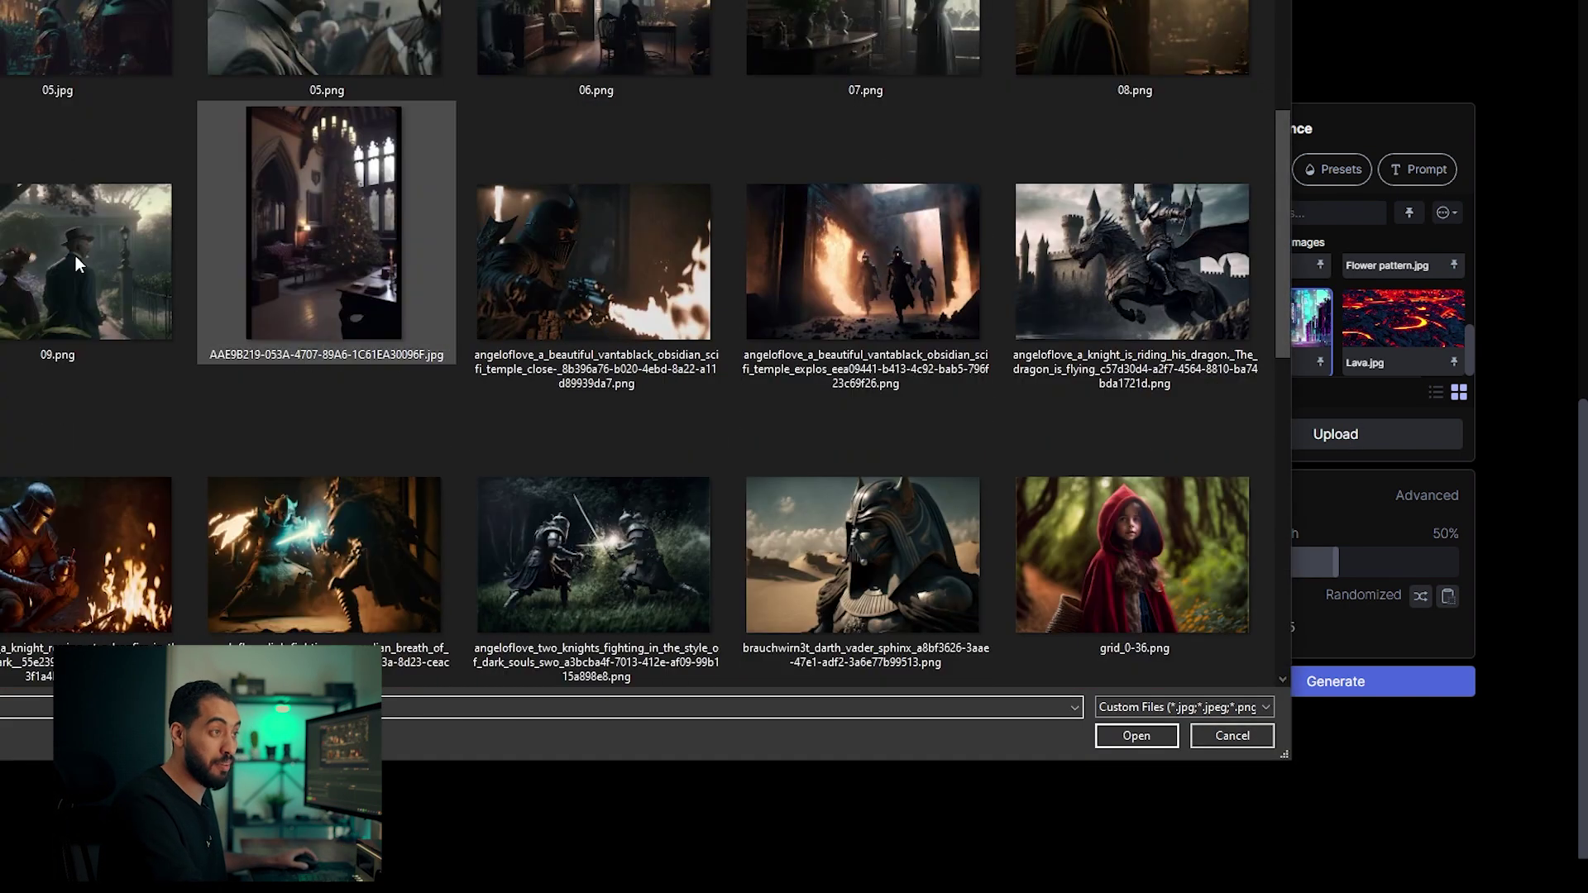
left_click(1240, 737)
Set the style strength to 80%, look over the advanced settings, and generate the stylized video.
scroll(1379, 351, "up", 2)
scroll(1323, 360, "down", 2)
left_click_drag(1334, 562, 1363, 563)
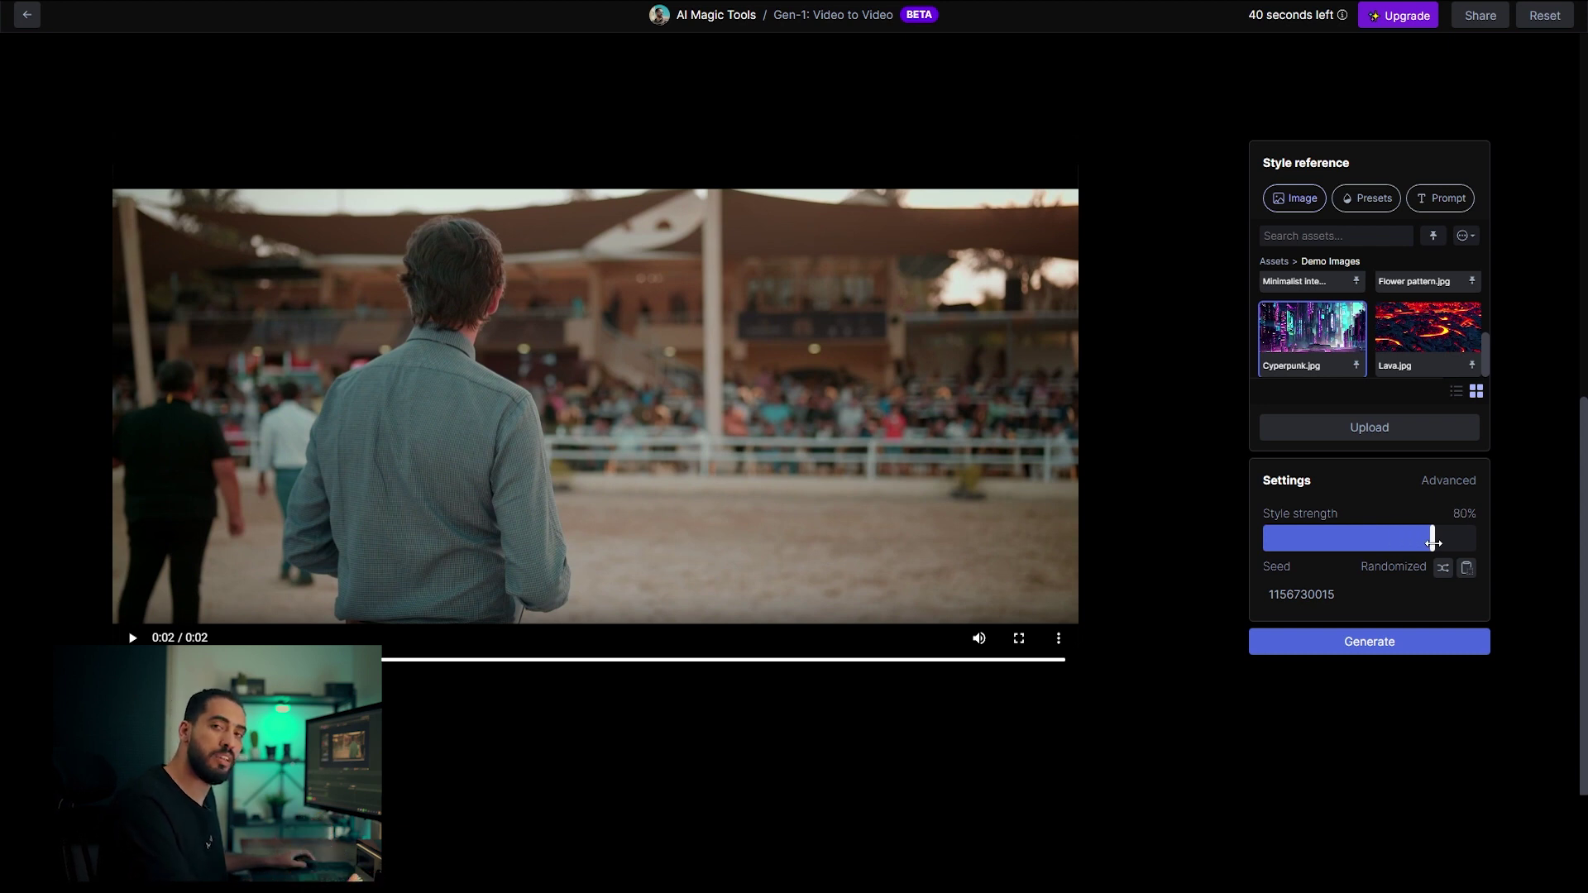
left_click(1447, 480)
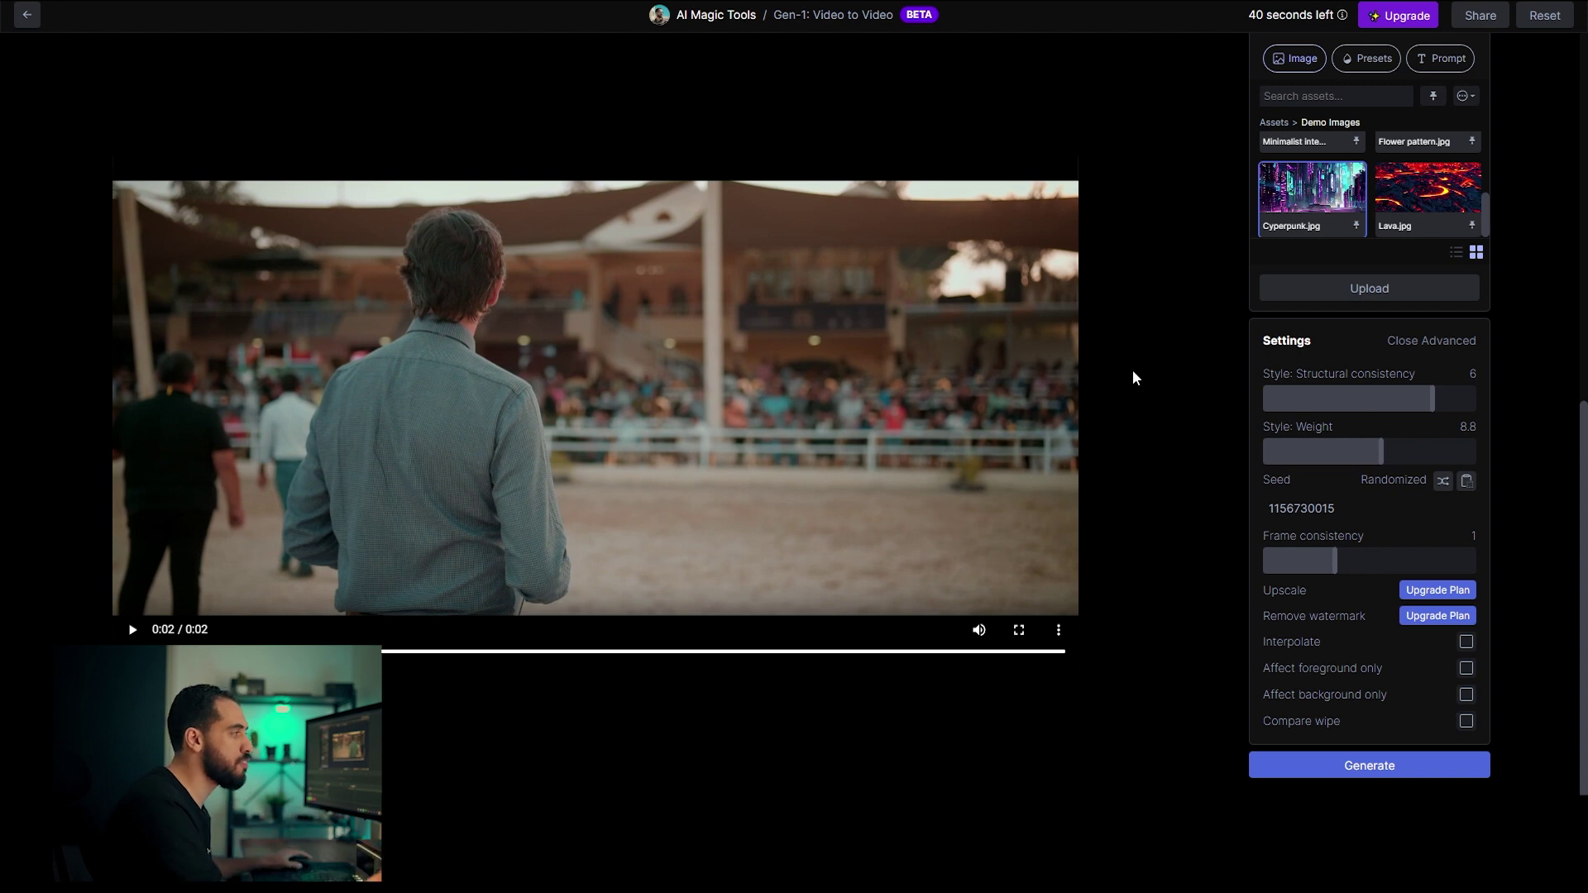
left_click(1428, 342)
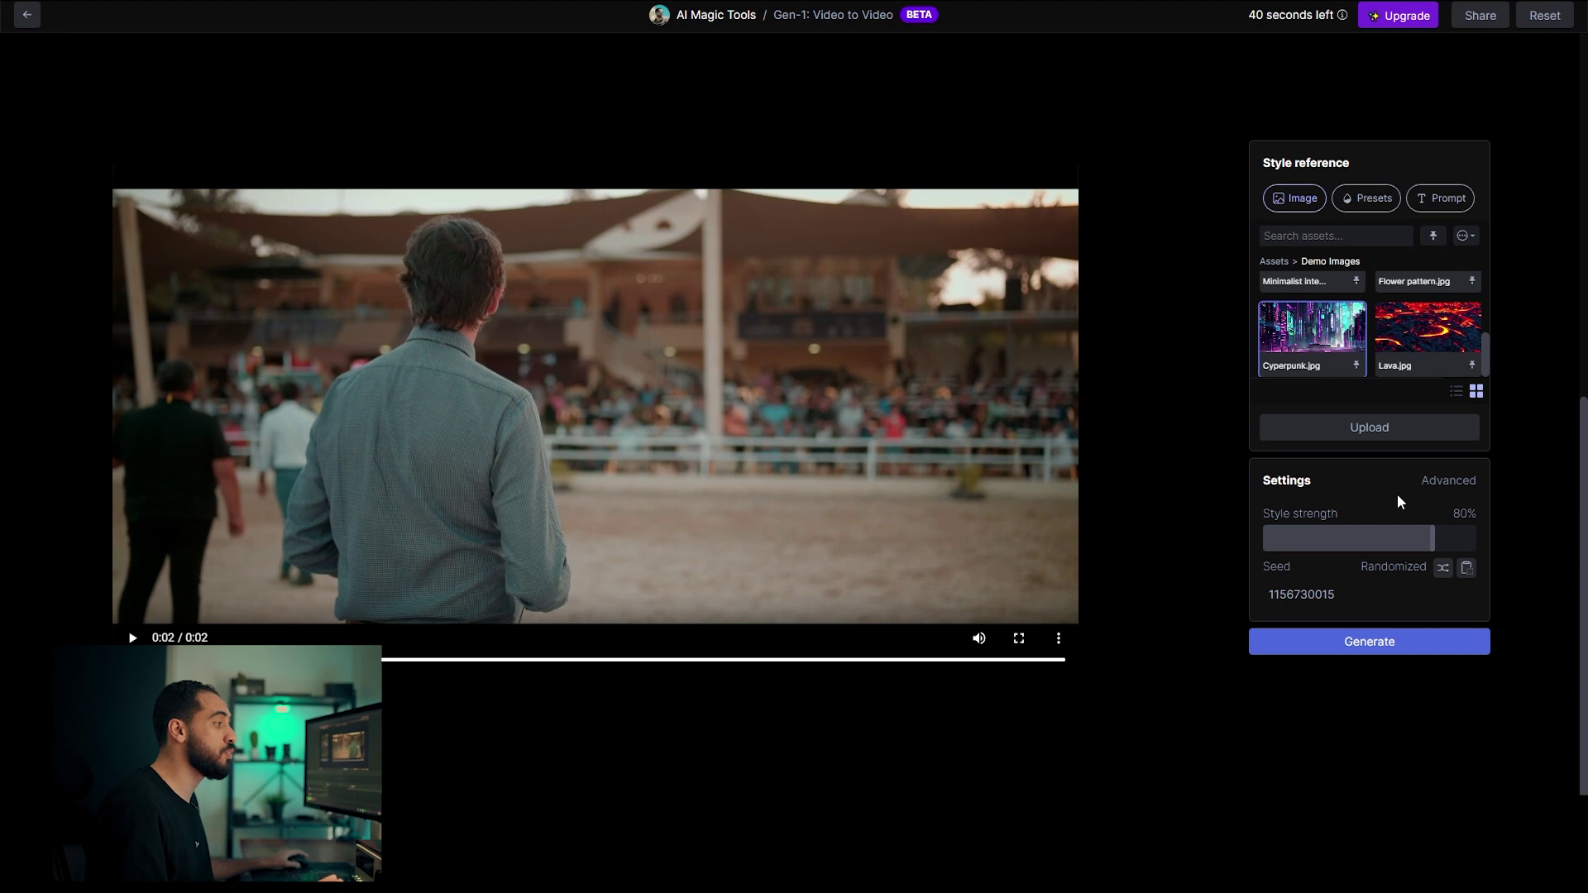
left_click(1393, 642)
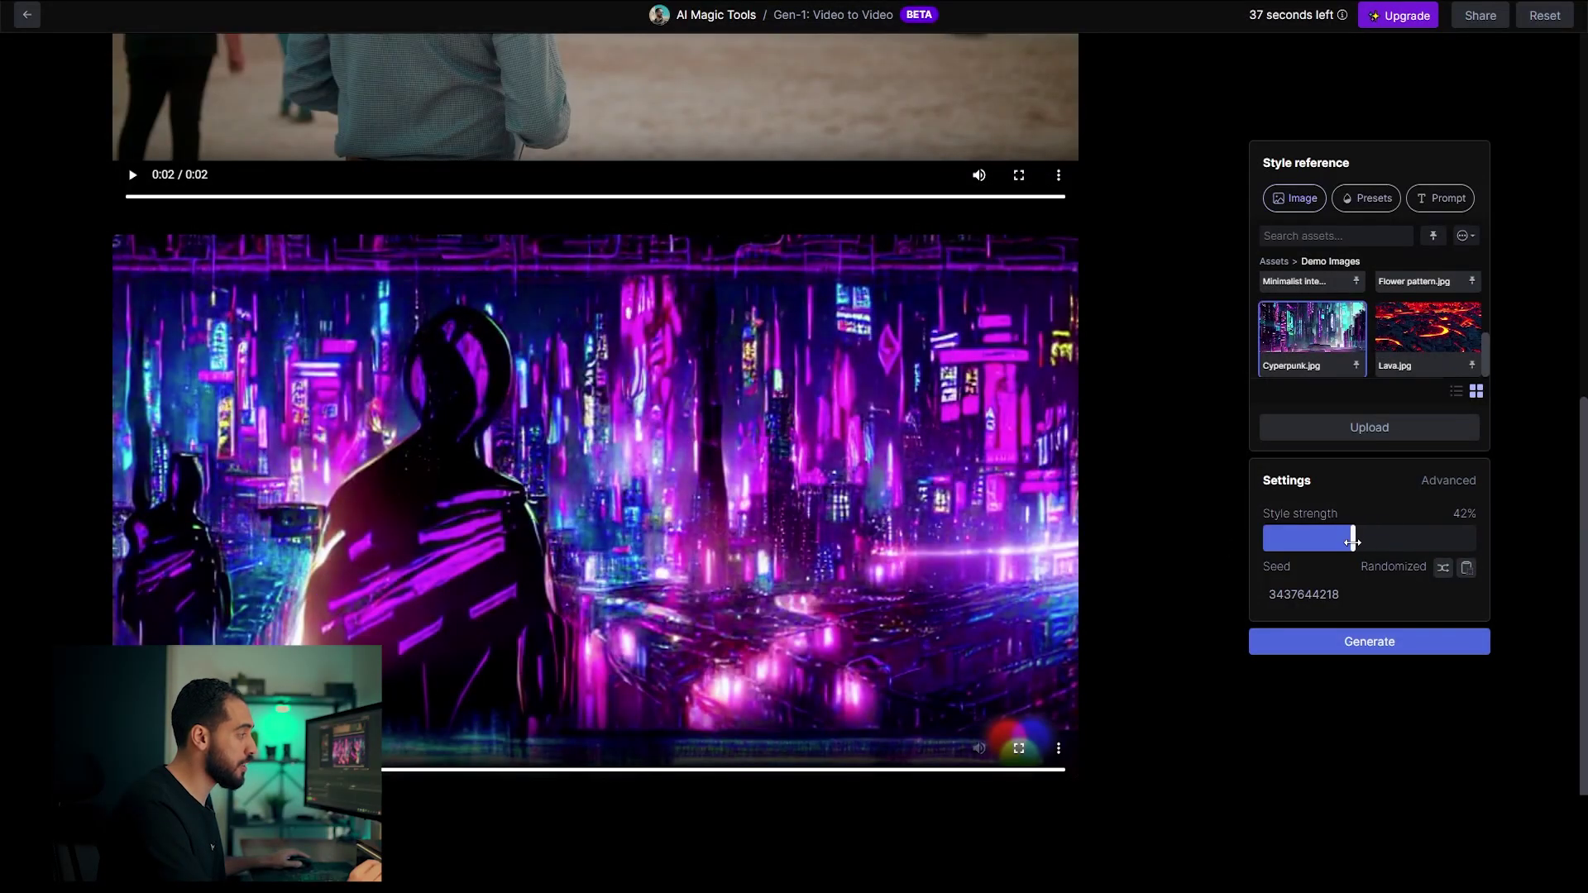
Generate another Cyperpunk.jpg version at 40% style strength, and play it to compare with the earlier clips.
left_click(1371, 643)
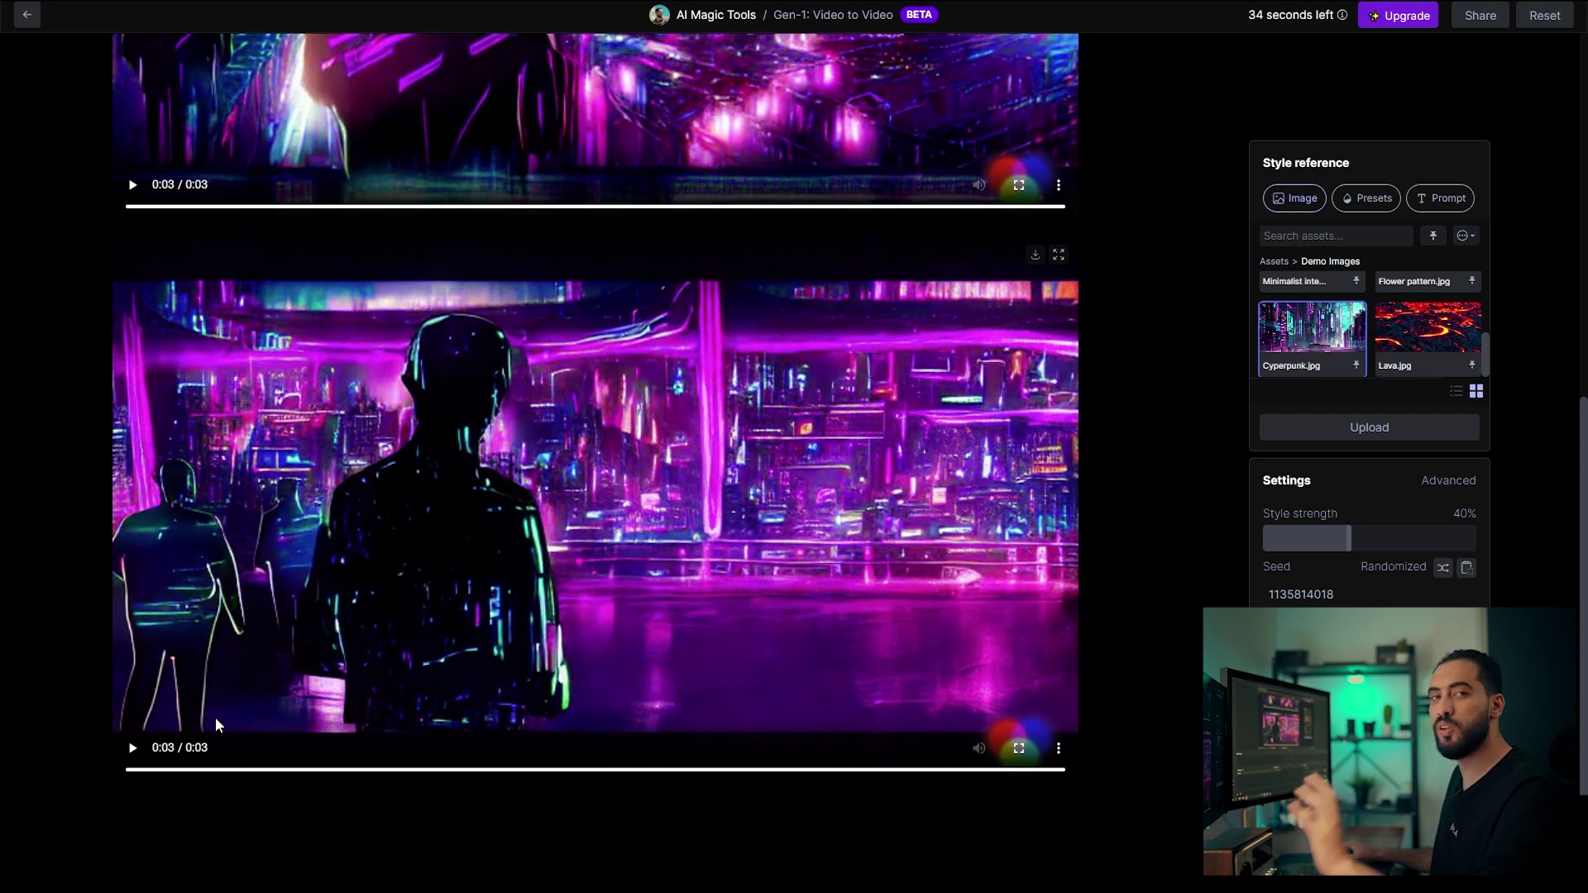
left_click(132, 748)
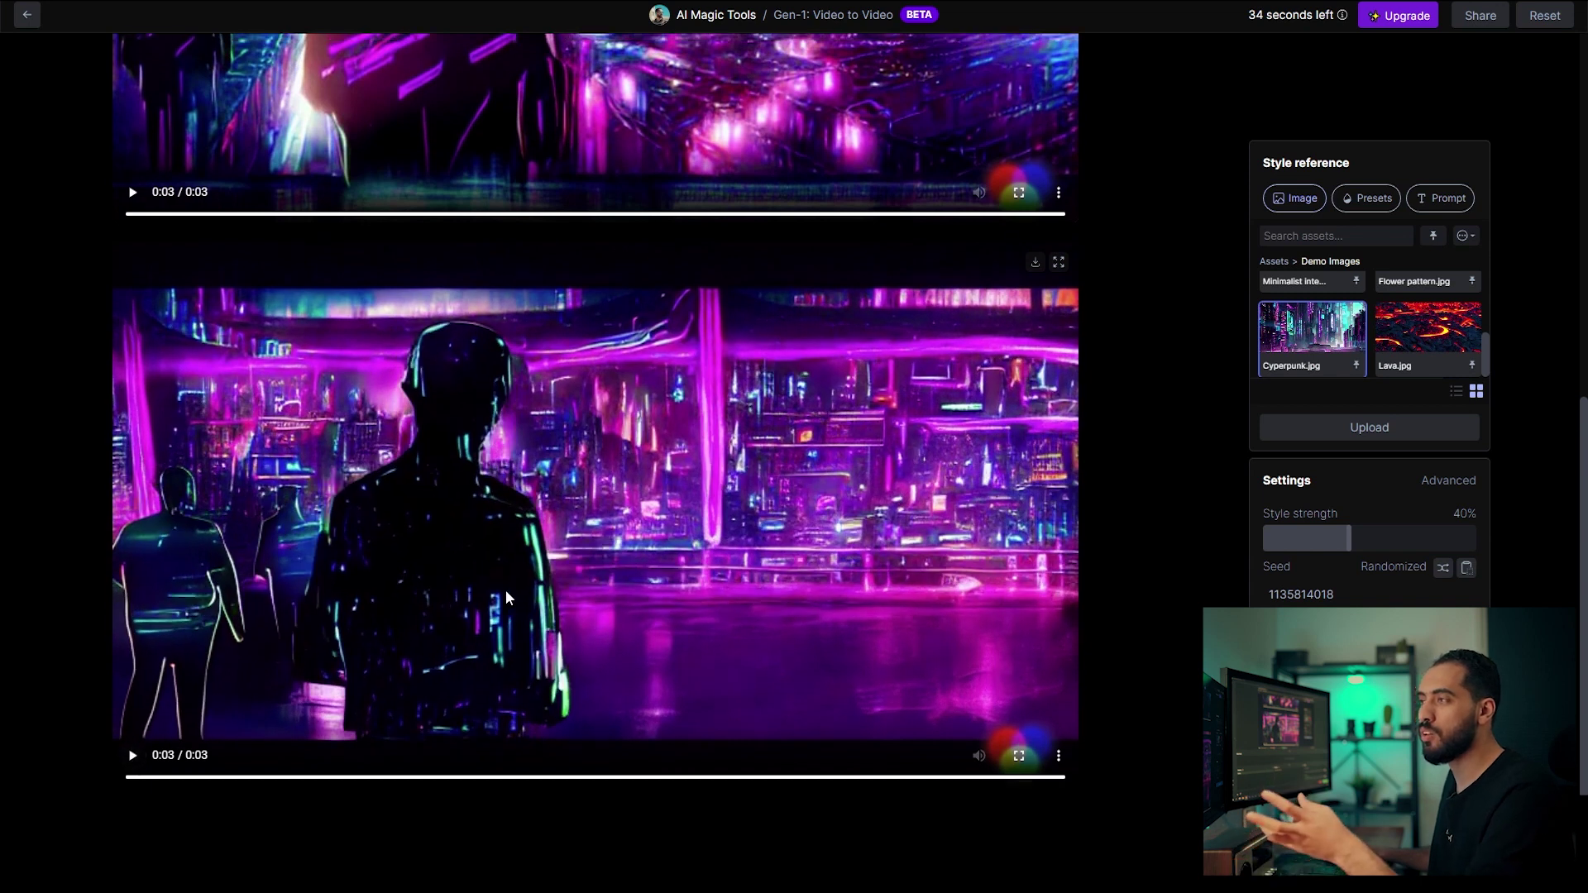
scroll(576, 453, "up", 5)
scroll(573, 447, "down", 3)
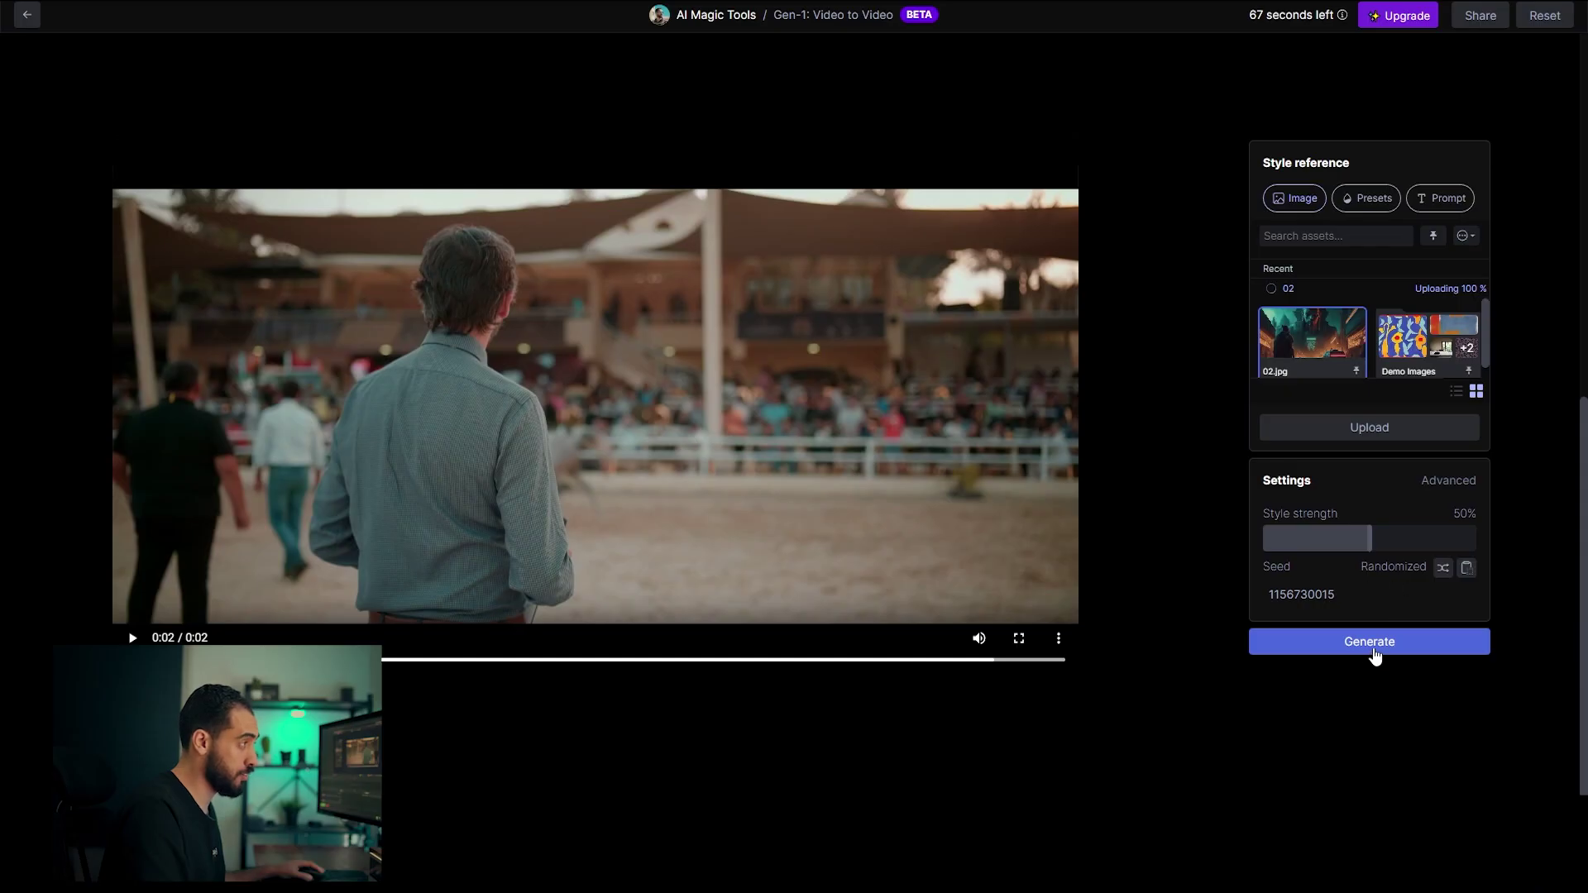
Generate a version with 02.jpg as the style reference at 50% style strength, and view it in full screen.
left_click(1370, 642)
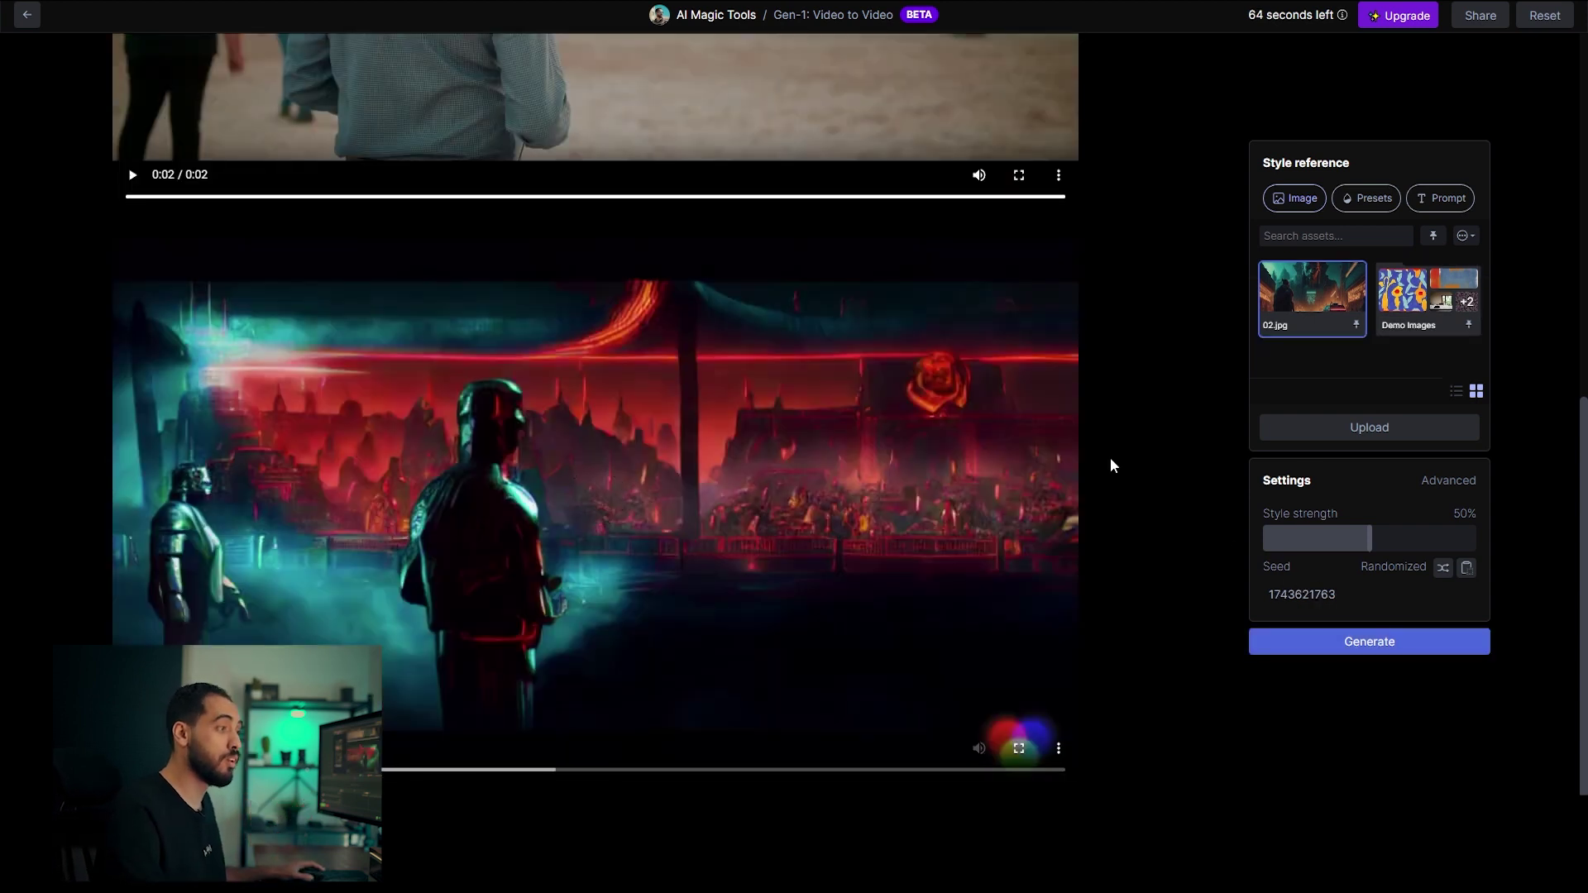
left_click(1019, 748)
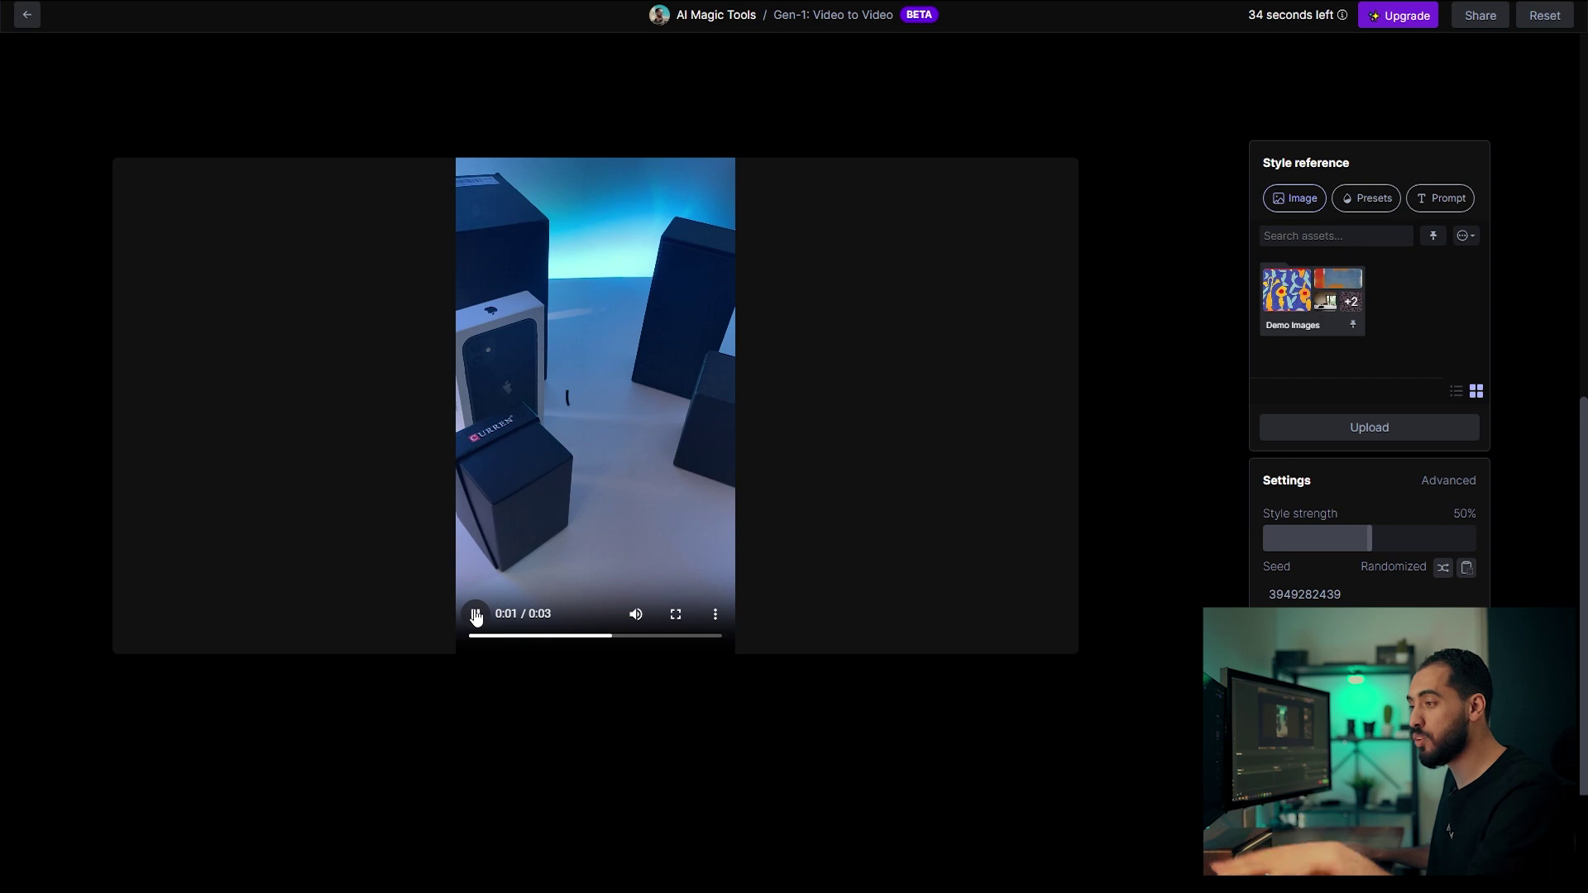
Restyle the boxes clip with the prompt "drone shot of a City with blue sky over the buildings, natural colors makes it look realistic" and play it.
left_click(468, 638)
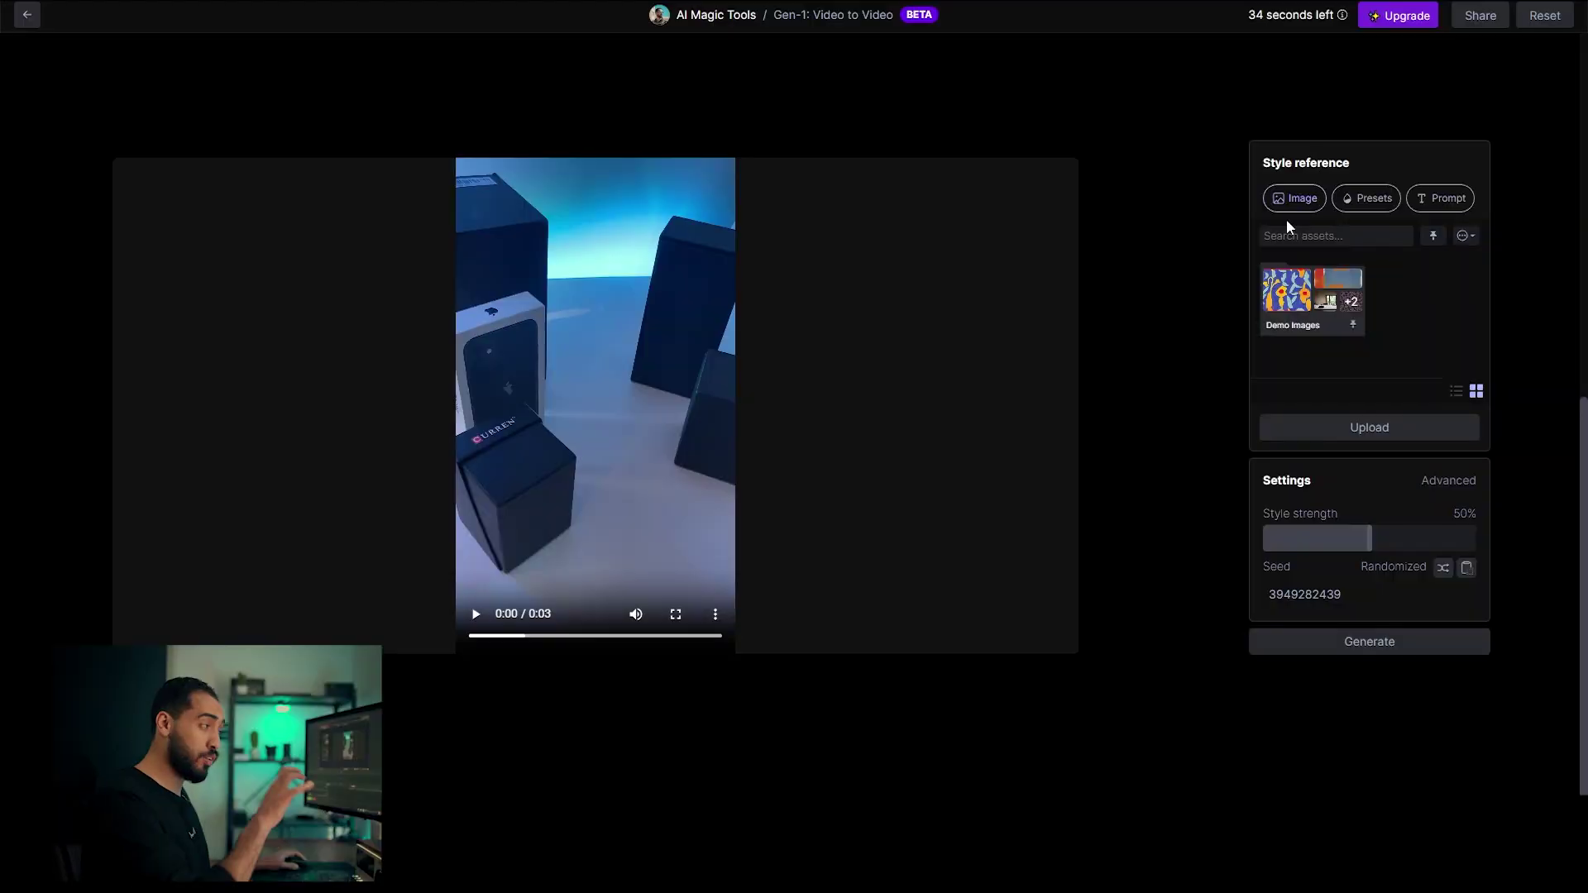
left_click(1447, 199)
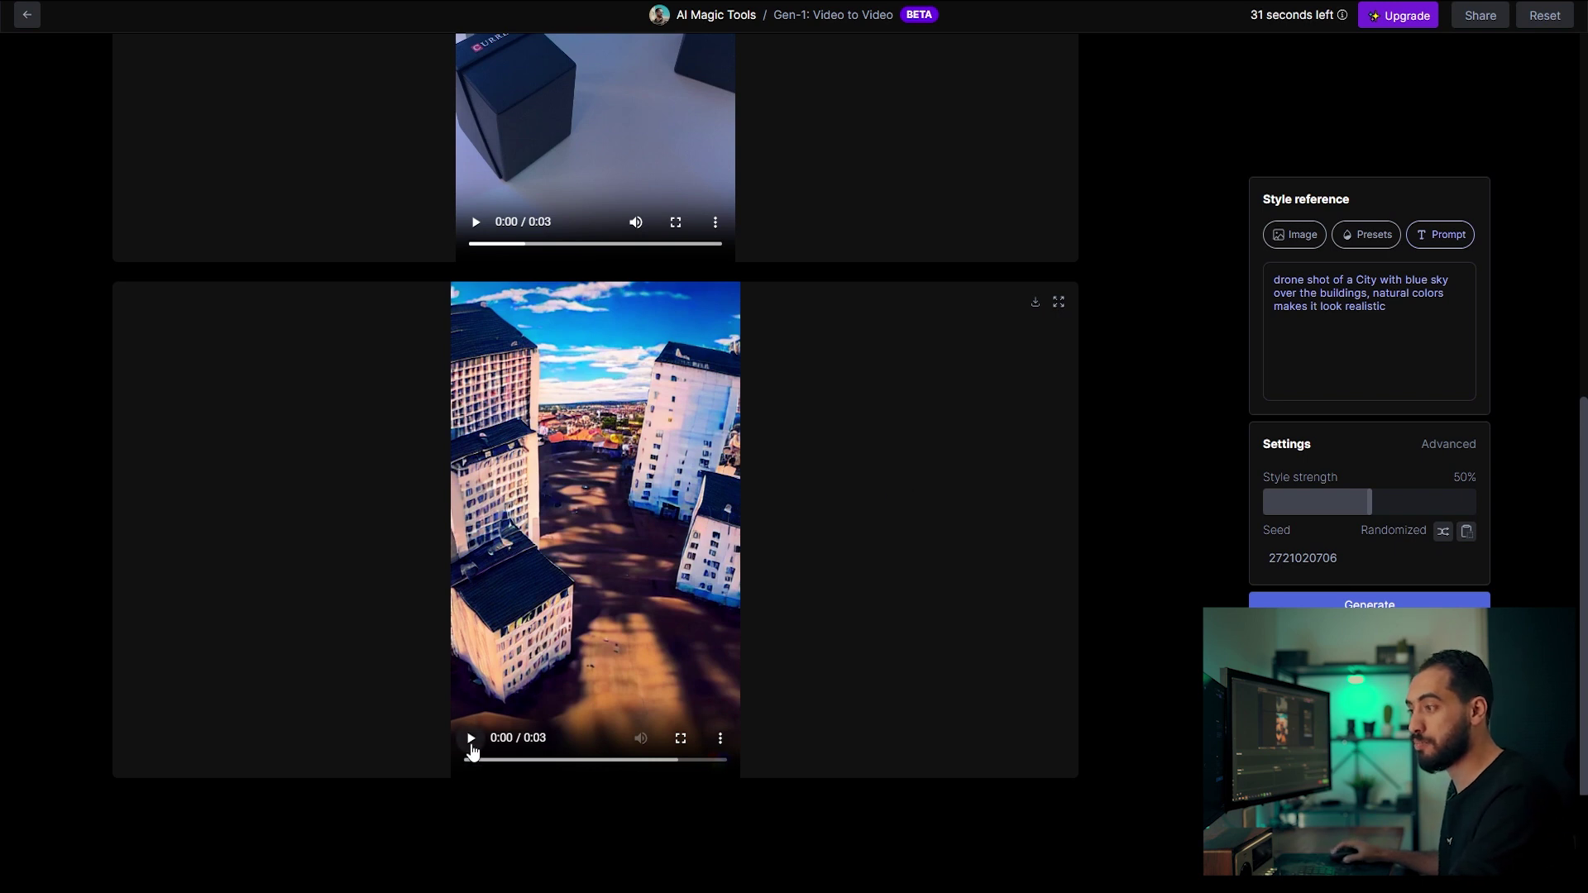
left_click(471, 740)
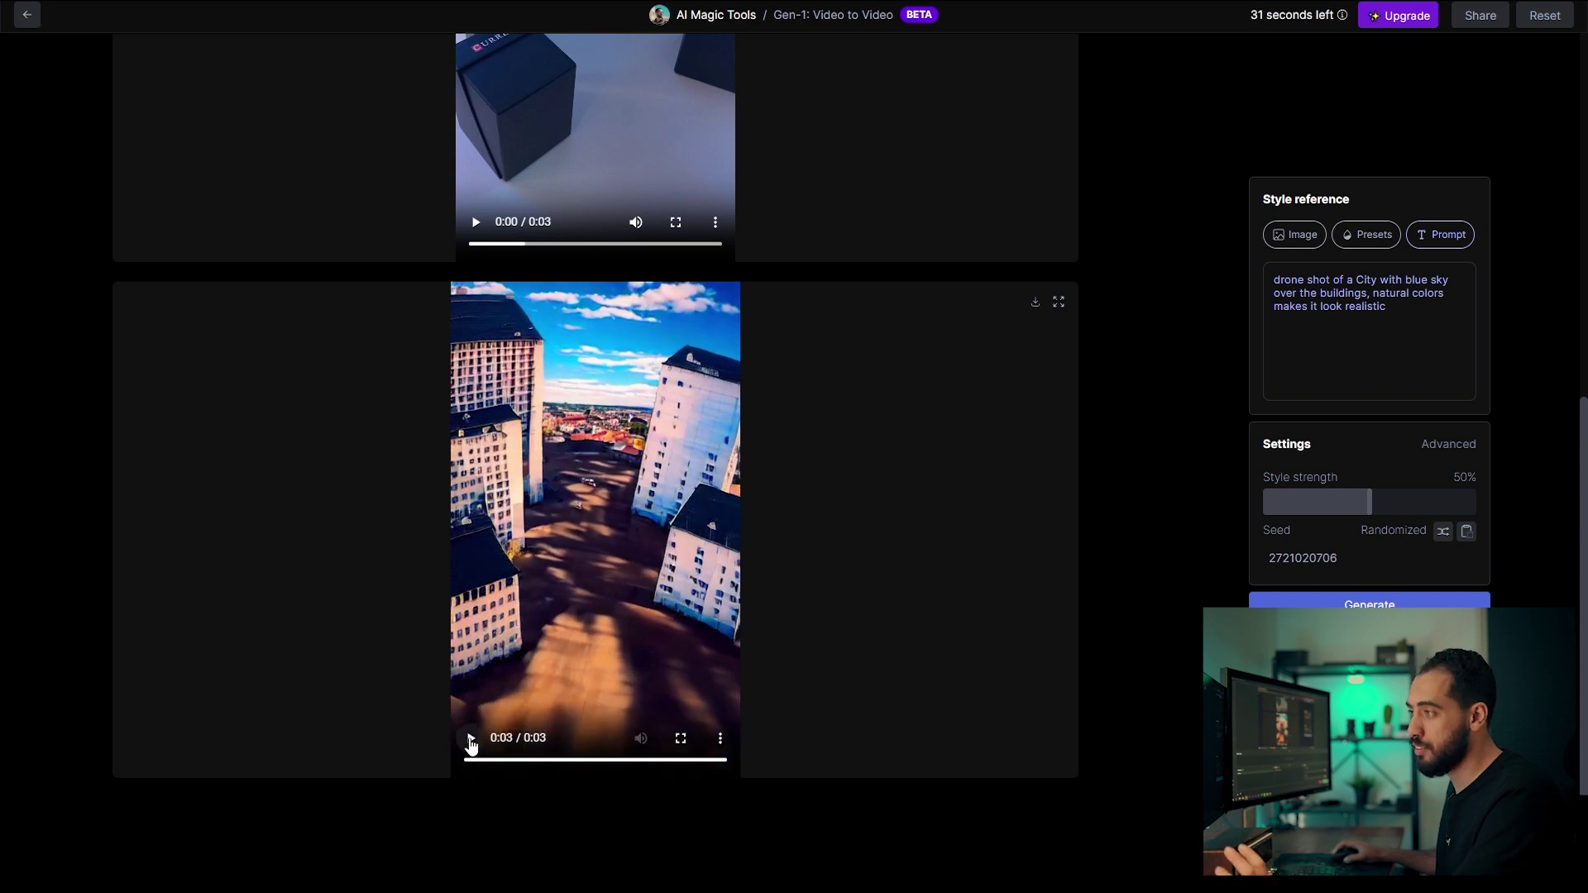
left_click(470, 739)
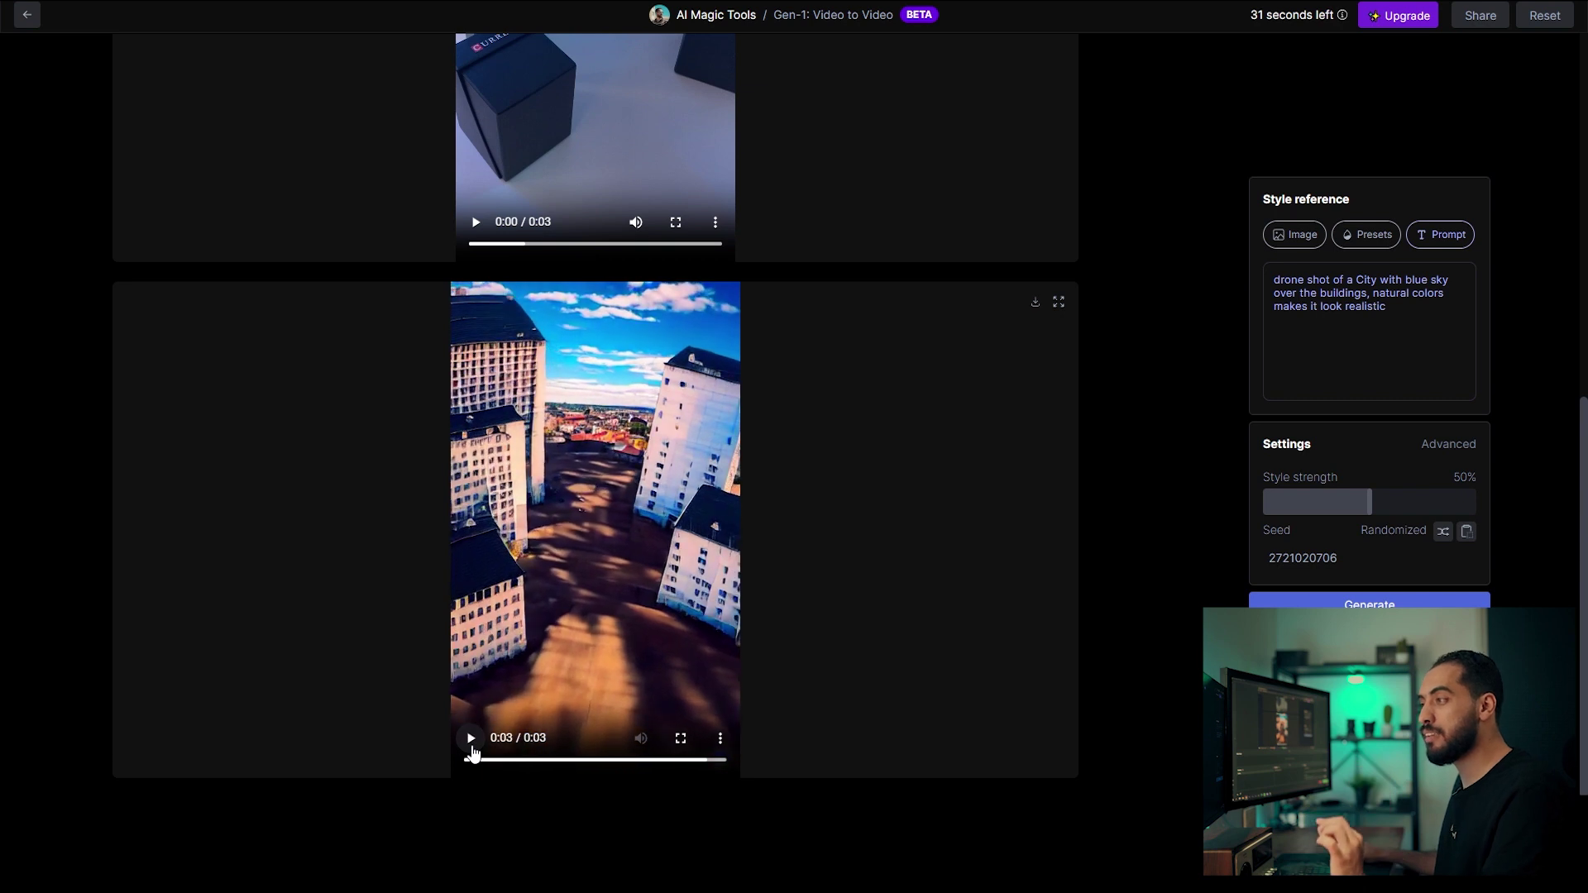
scroll(872, 651, "up", 2)
scroll(875, 652, "down", 2)
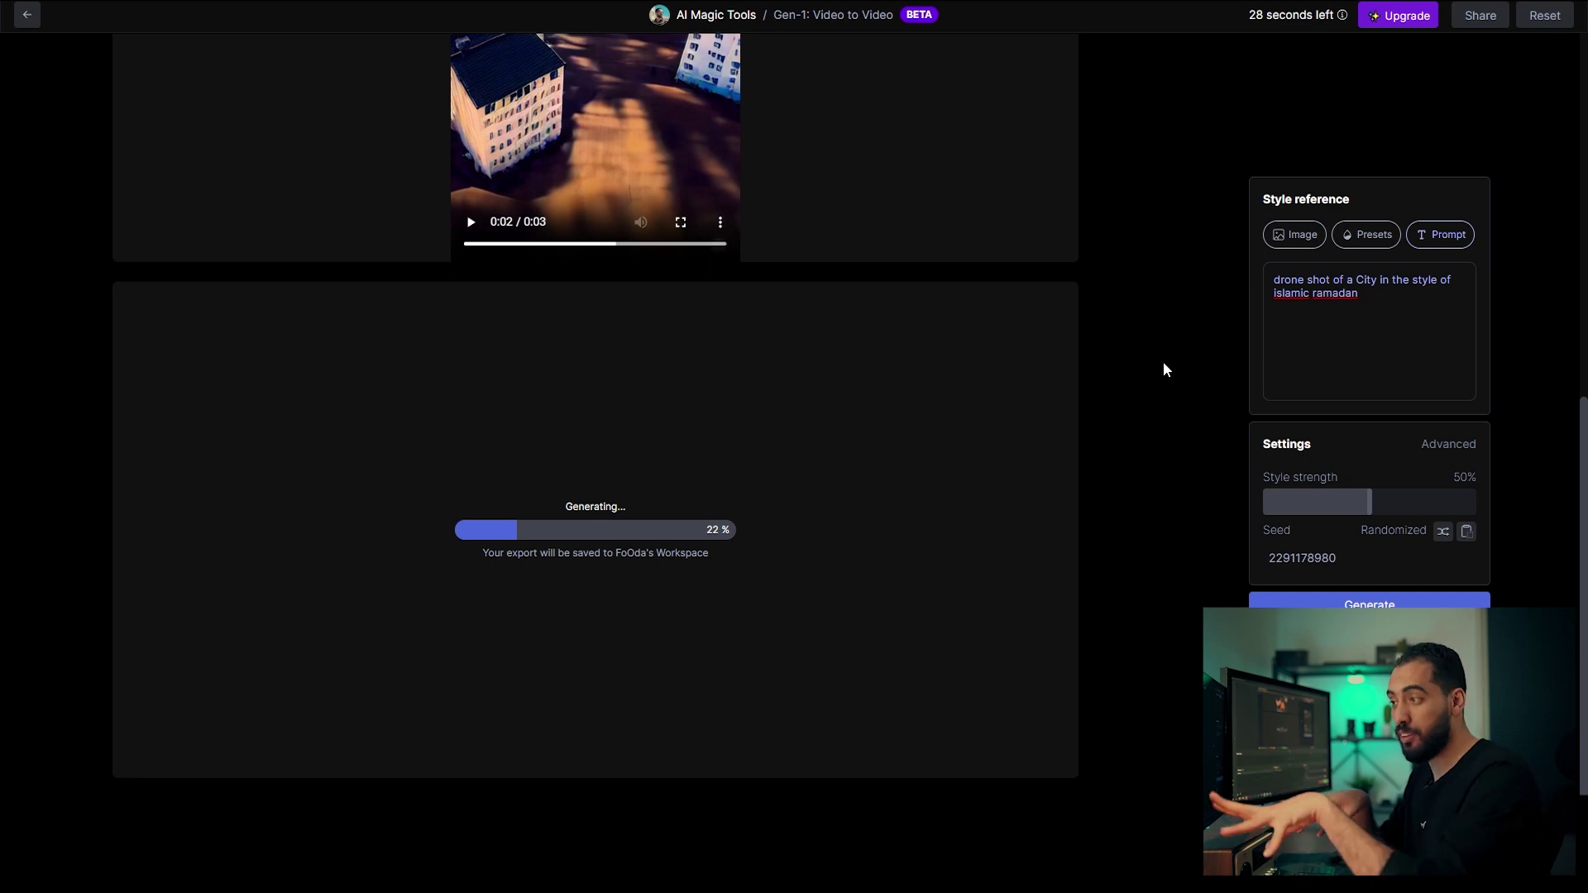
Generate a version of the boxes clip with the prompt "drone shot of a City in the style of Islamic Ramadan" and play it.
scroll(1161, 360, "up", 5)
scroll(1129, 391, "down", 5)
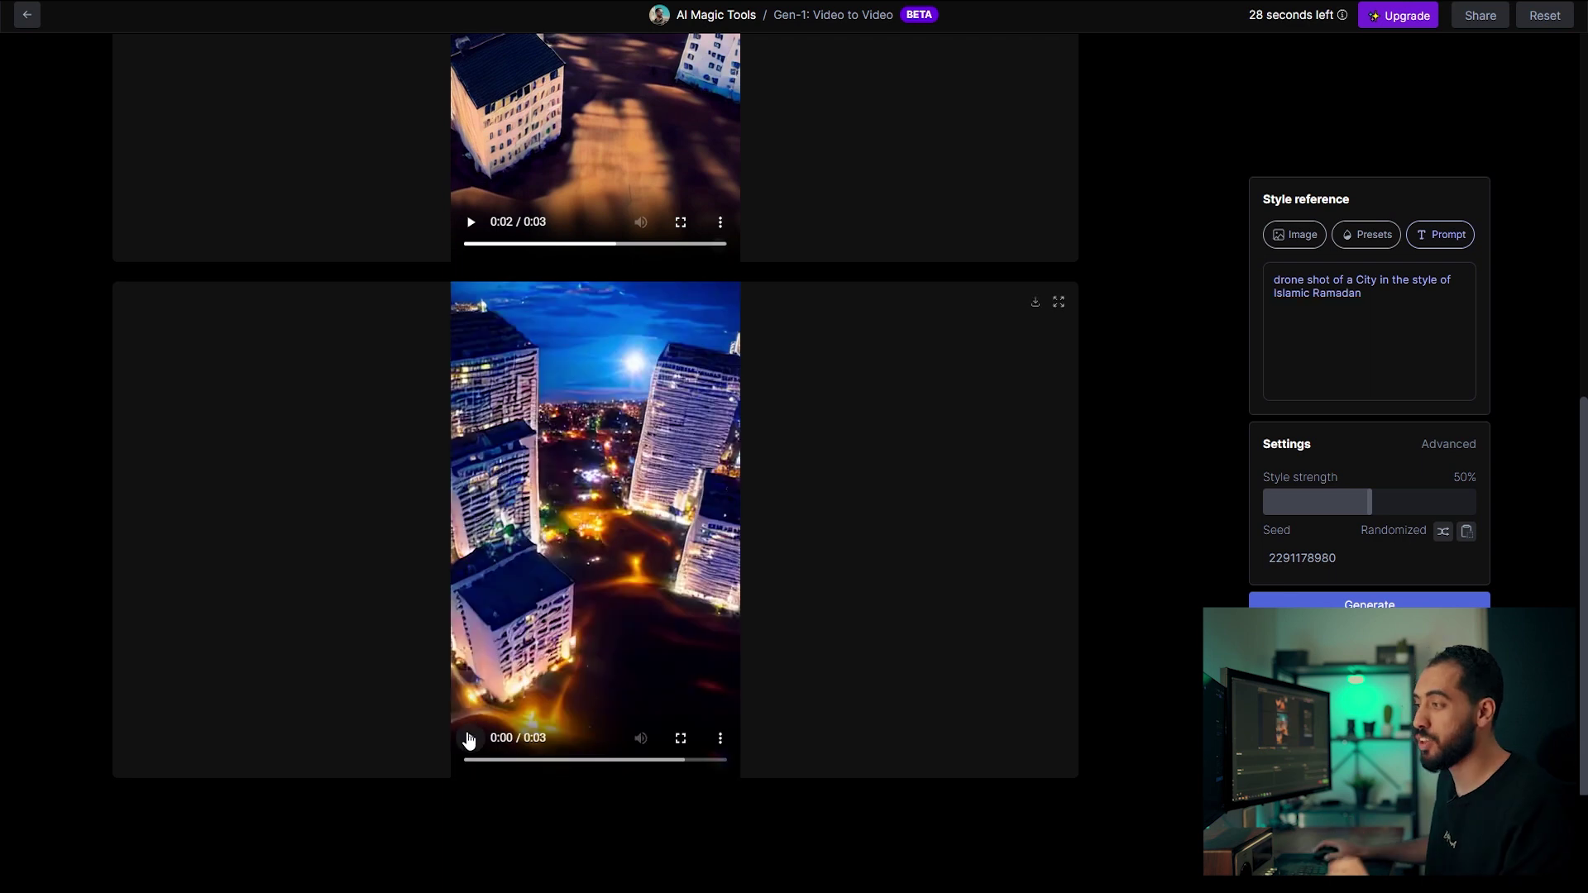
left_click(469, 738)
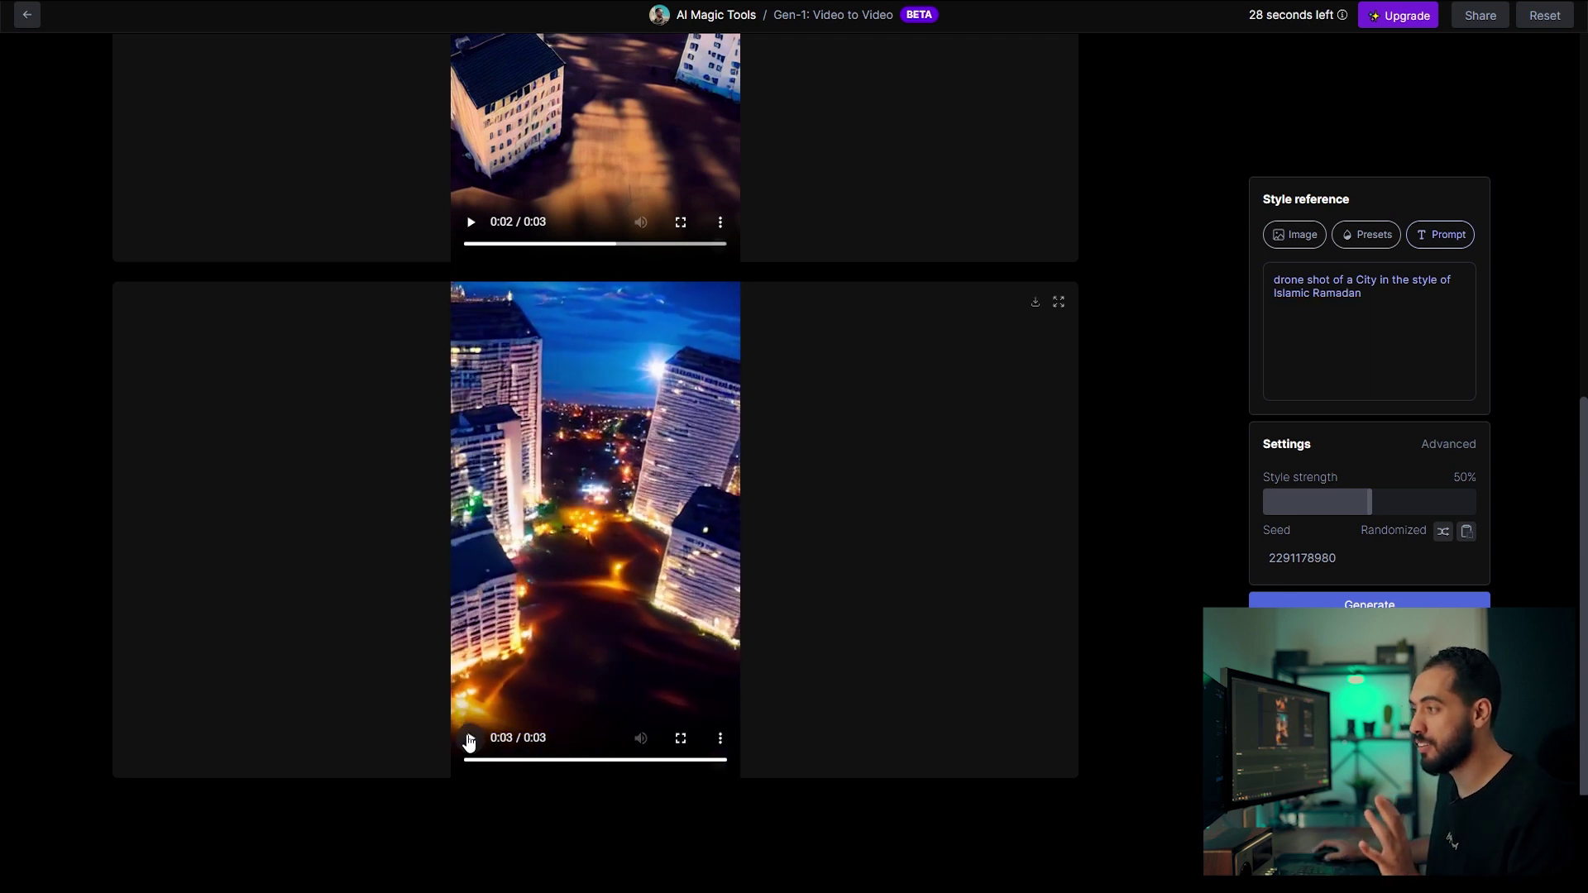
Replace the prompt with "cyberpunk style, octane render, unreal engine", generate the video, and play the result.
key("BackSpace")
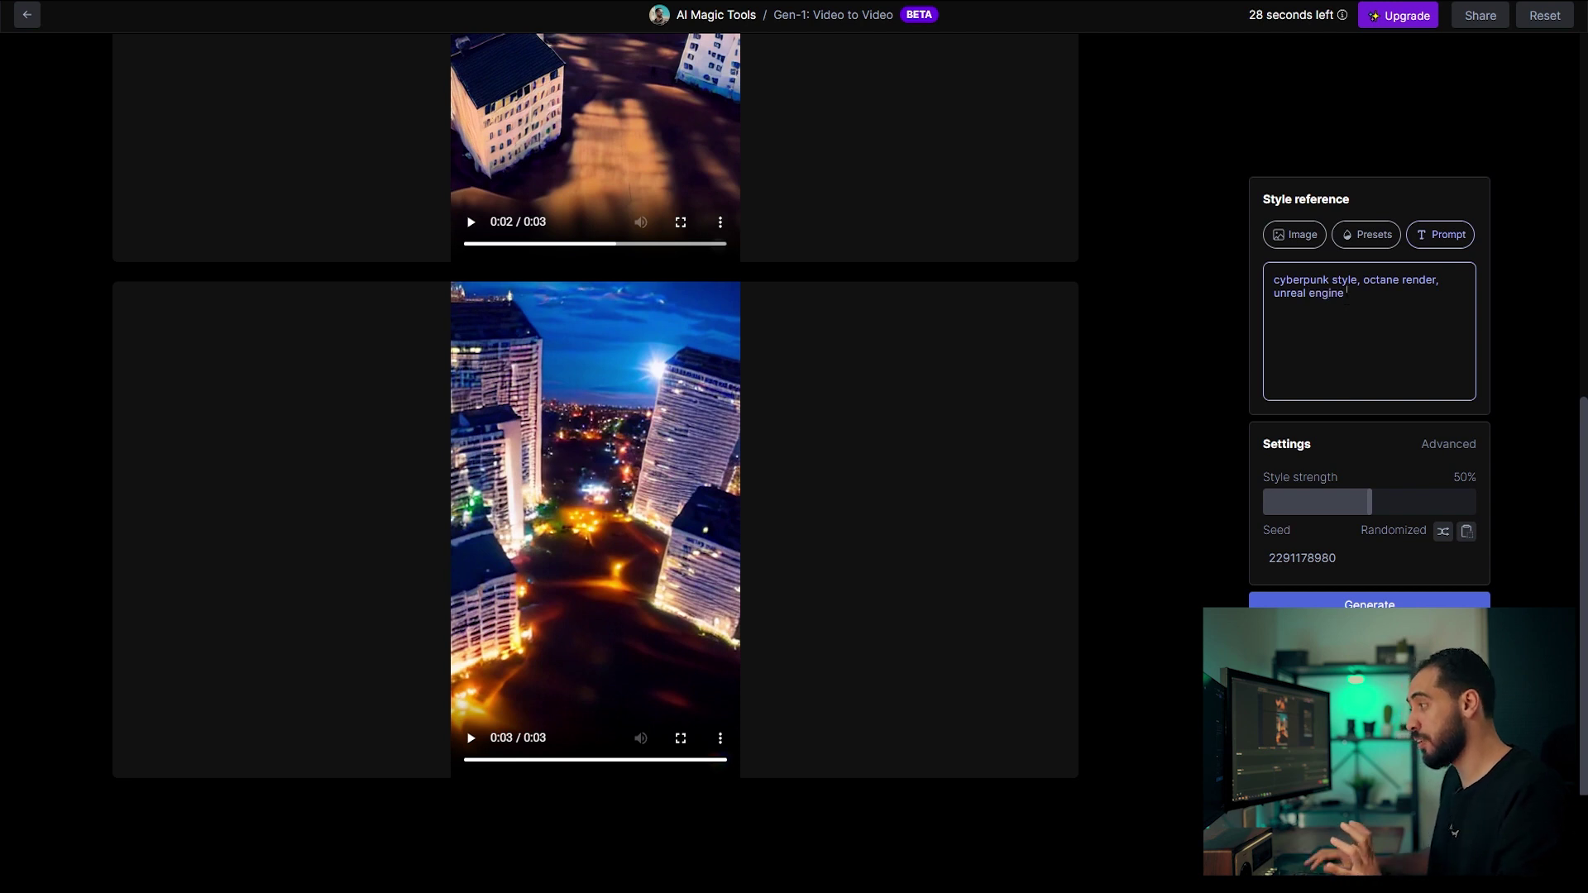
left_click(1406, 605)
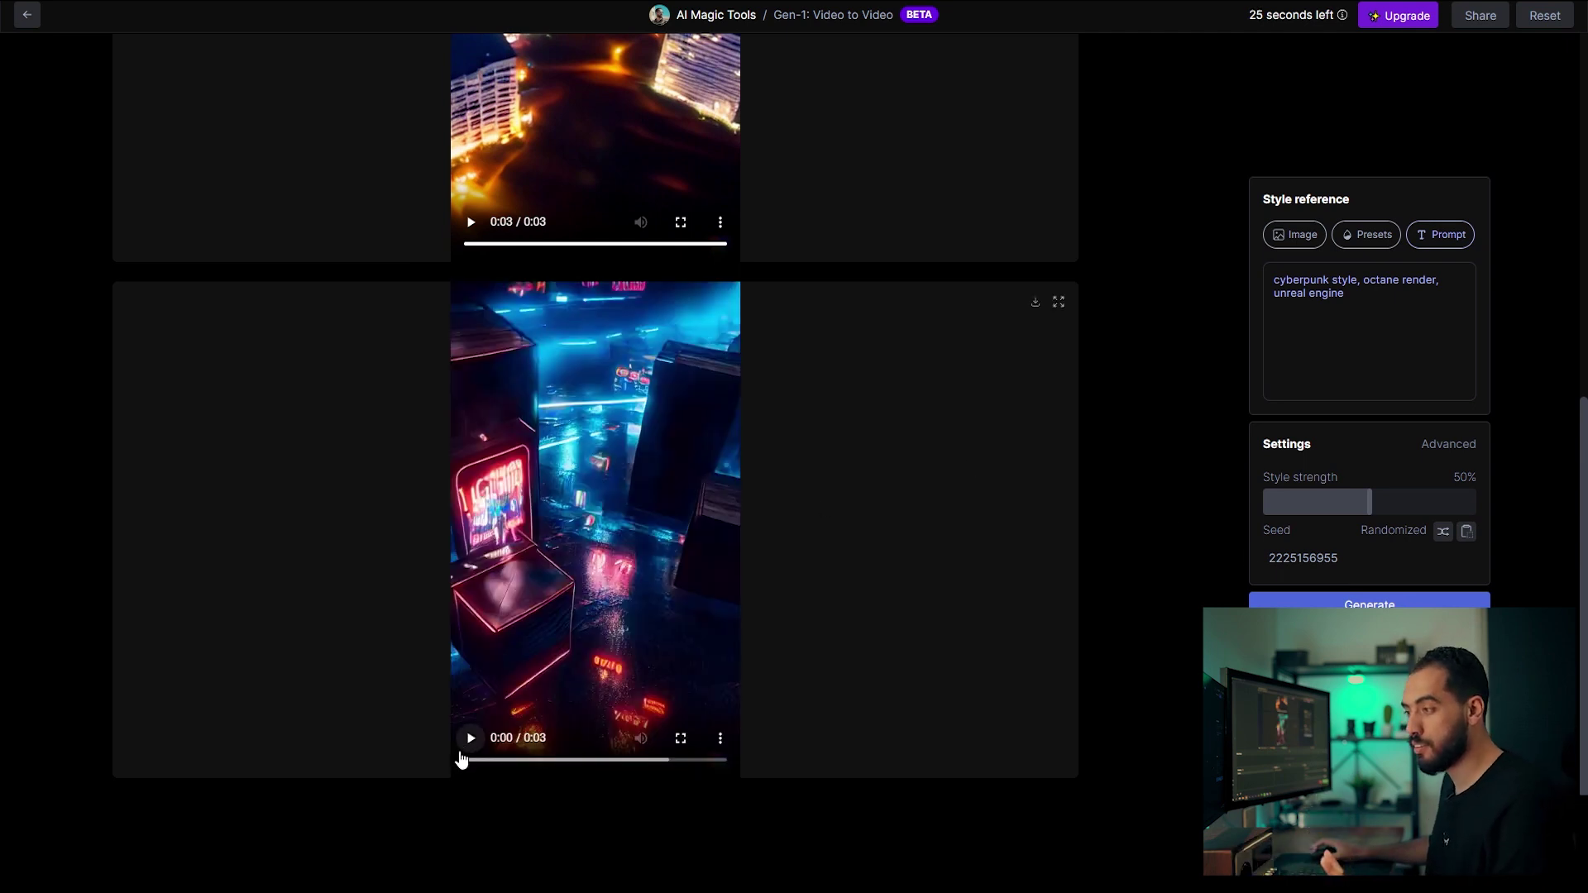
left_click(468, 740)
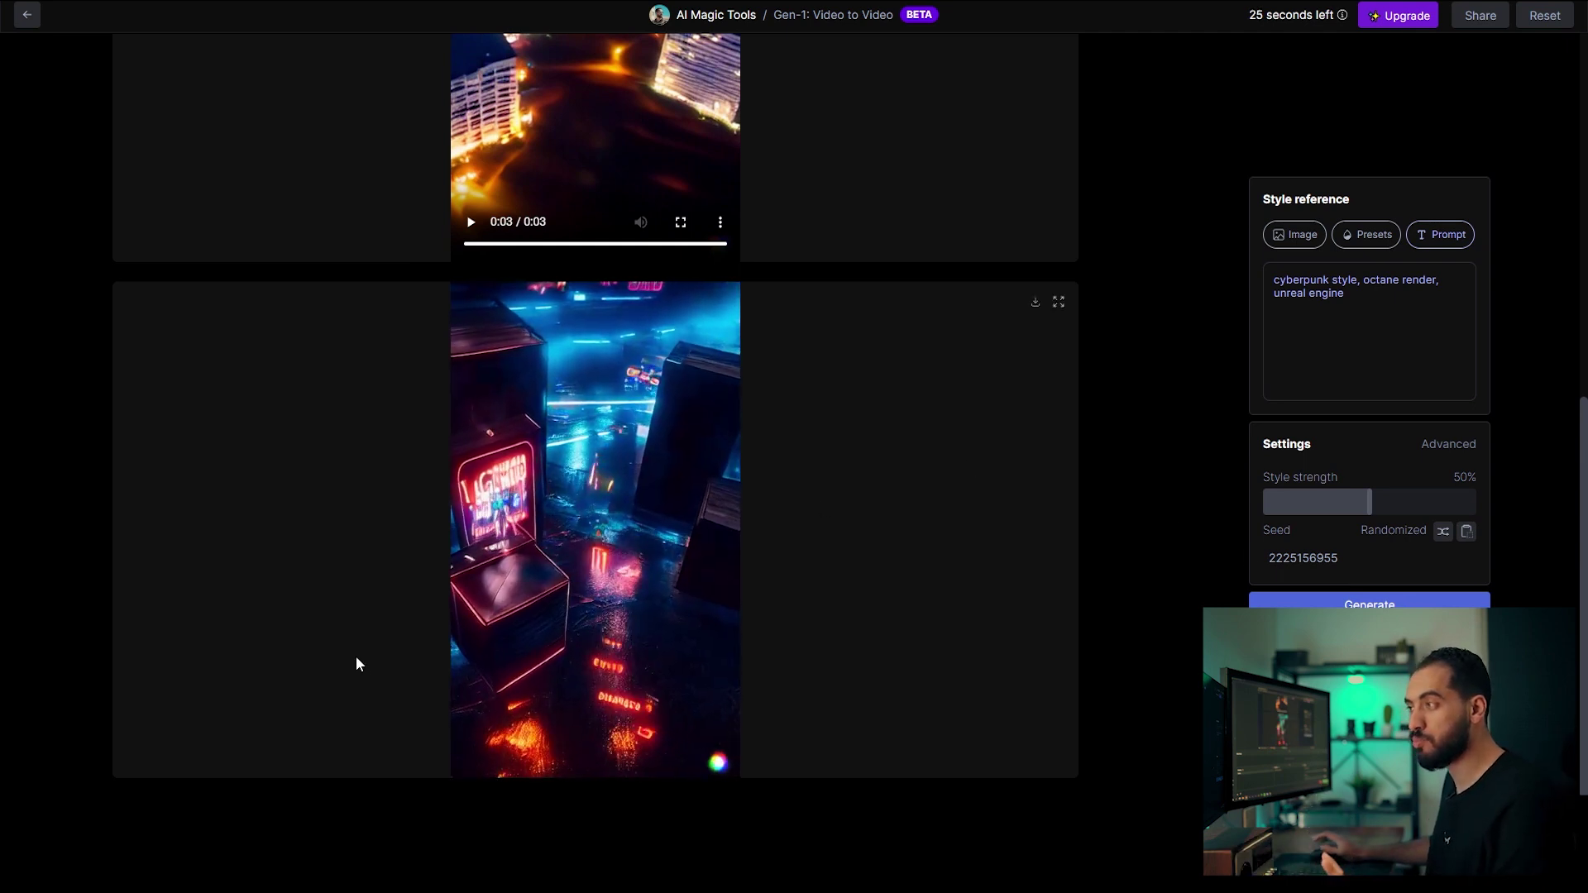